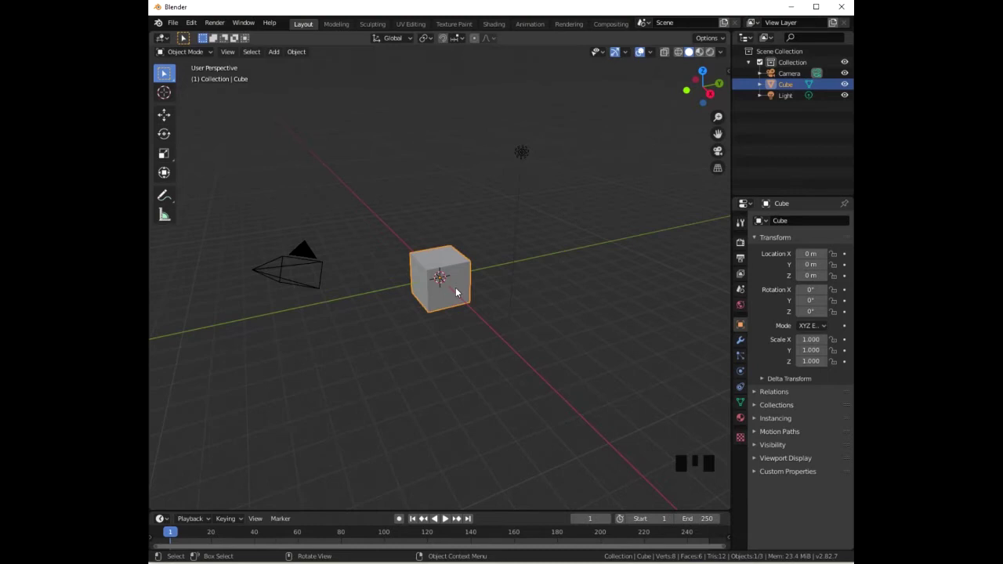
- Scale the default cube uniformly by a factor of 2
key("s")
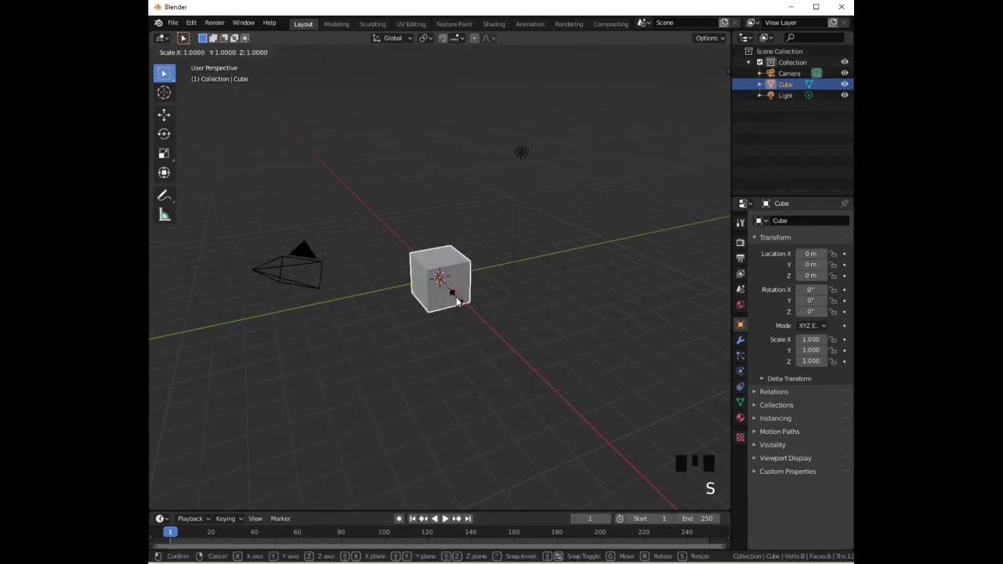
key("2")
key("Return")
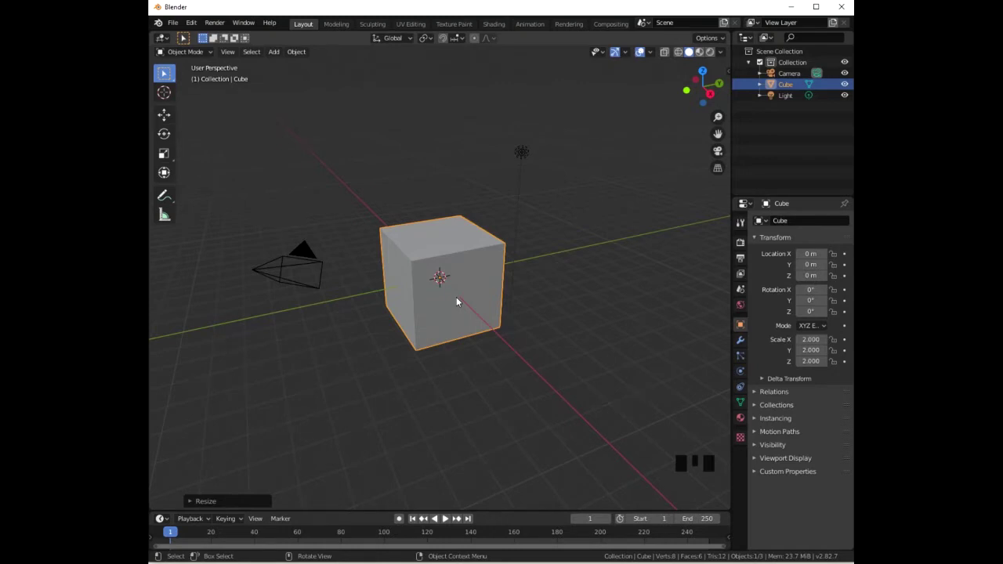
- Lower the cube's top face along Z with grid snapping in Edit Mode, leaving a slab about 1 m thick
key("Tab")
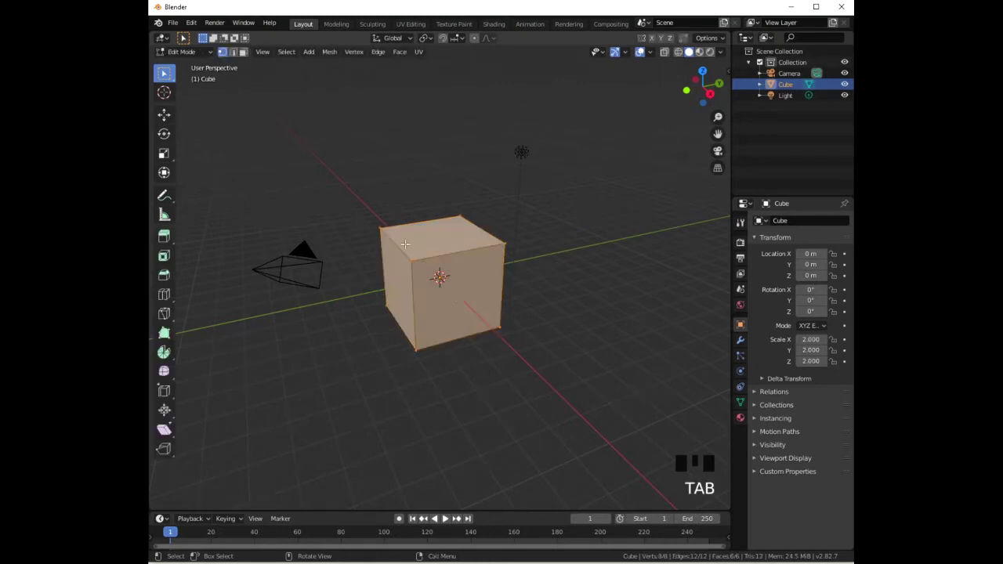
left_click(242, 54)
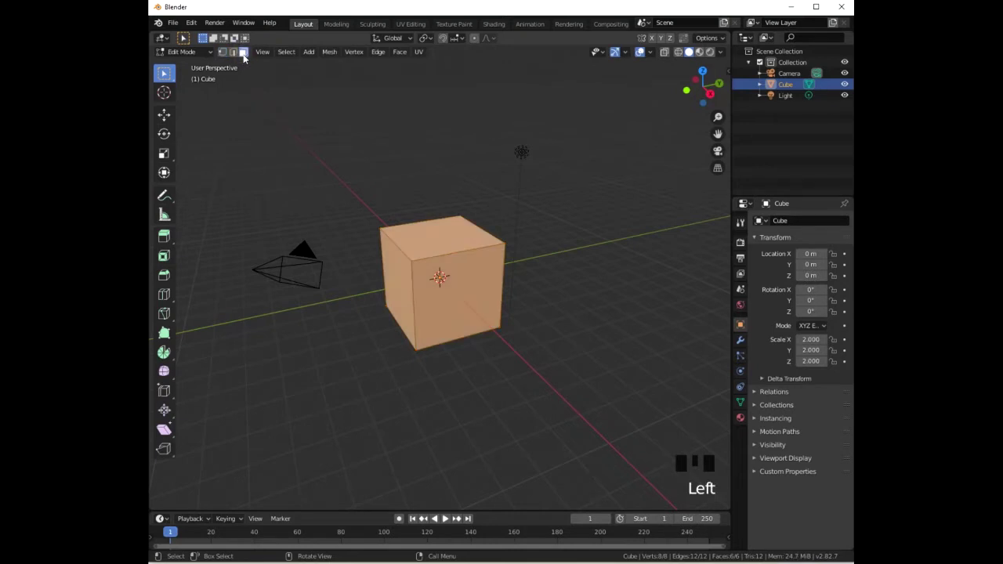
left_click(434, 235)
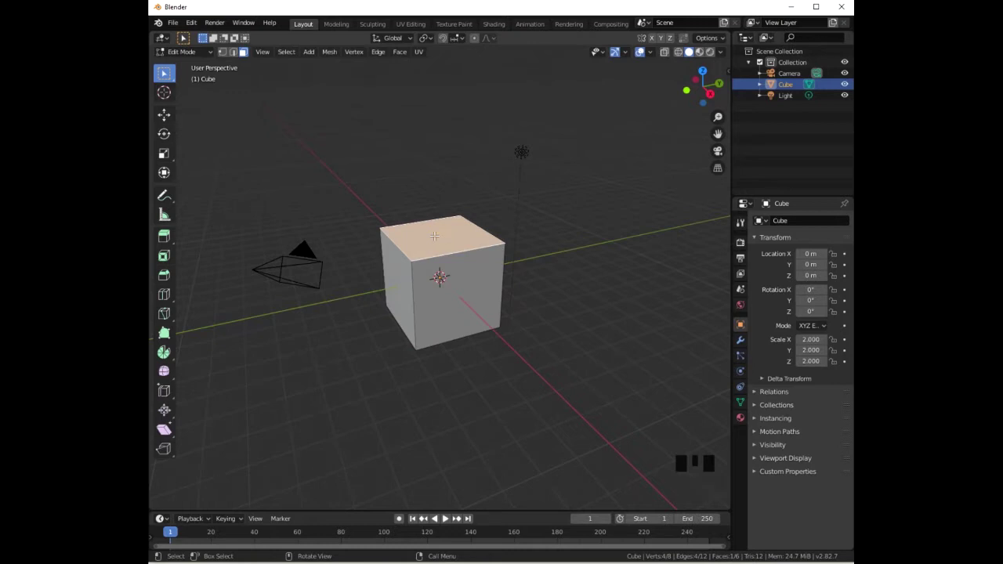
key("KP_3")
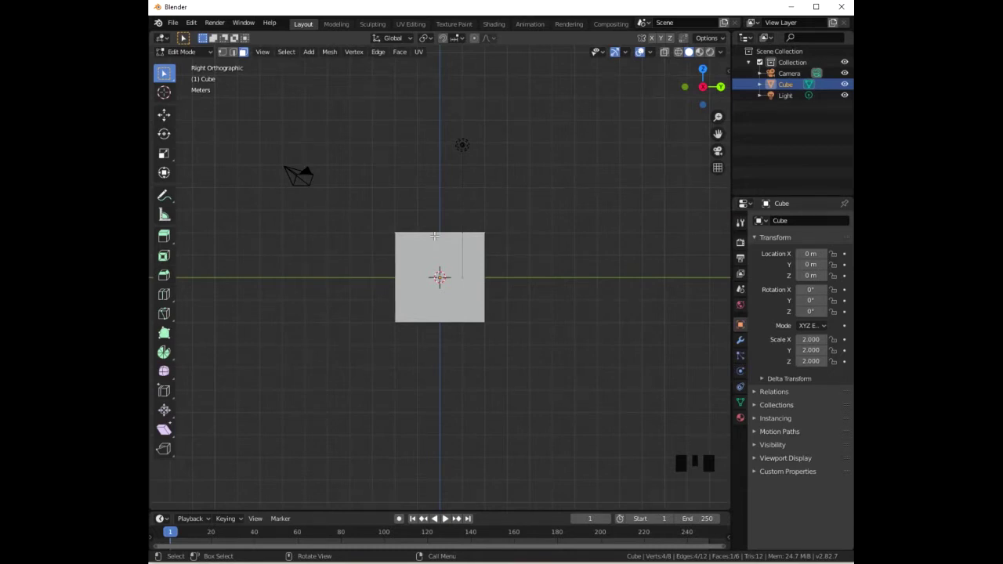
left_click(166, 116)
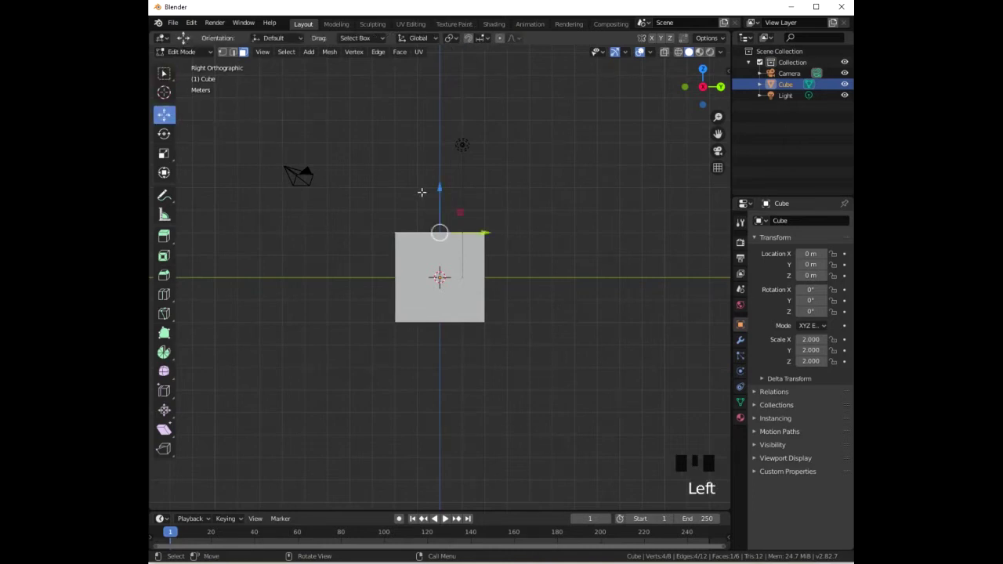
key("ctrl")
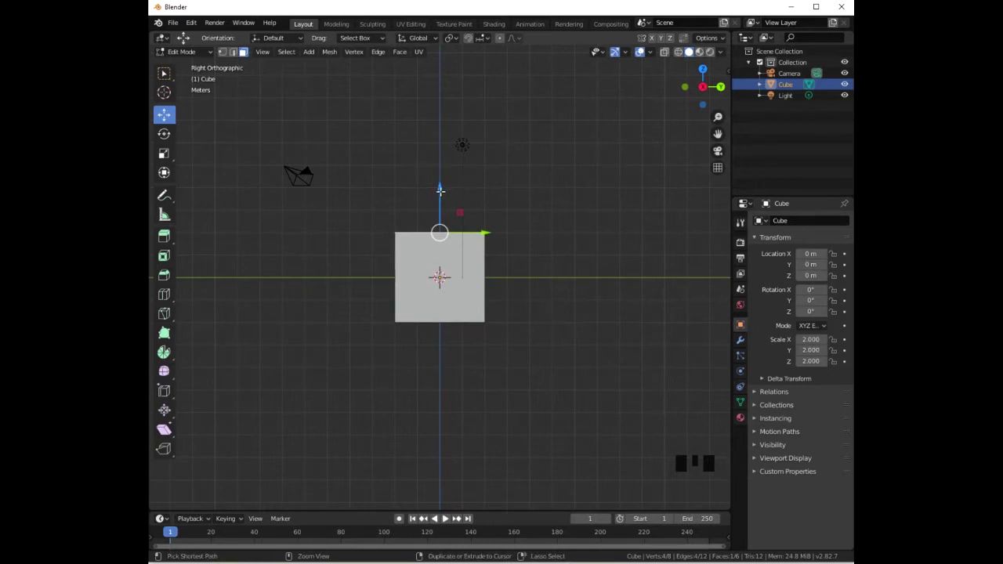
left_click_drag(440, 188, 438, 262, "ctrl")
scroll(466, 333, "up", 1)
scroll(466, 333, "up", 3)
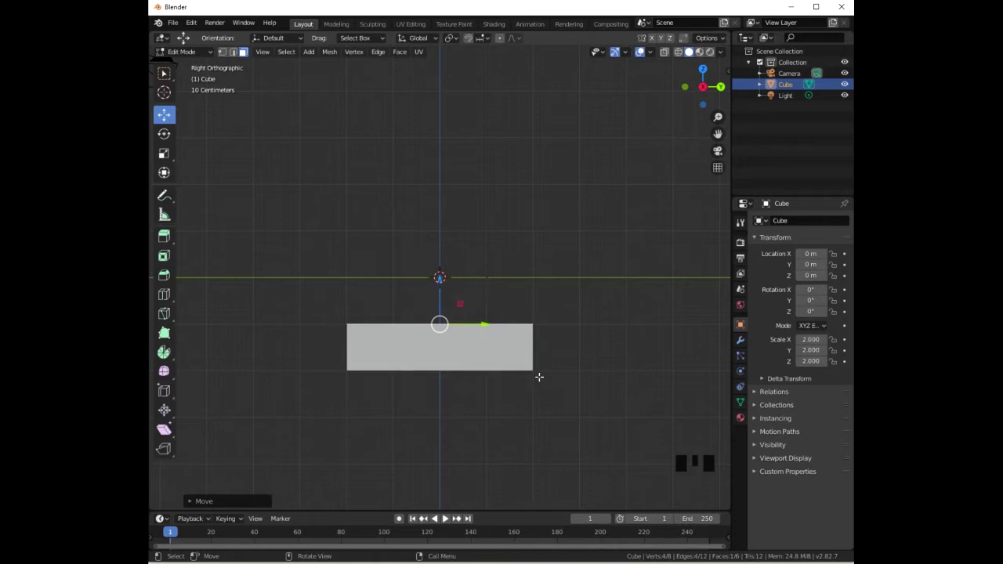
- In Object Mode, raise the slab with snapping to Z 2 m so its underside sits on the ground plane
key("Tab")
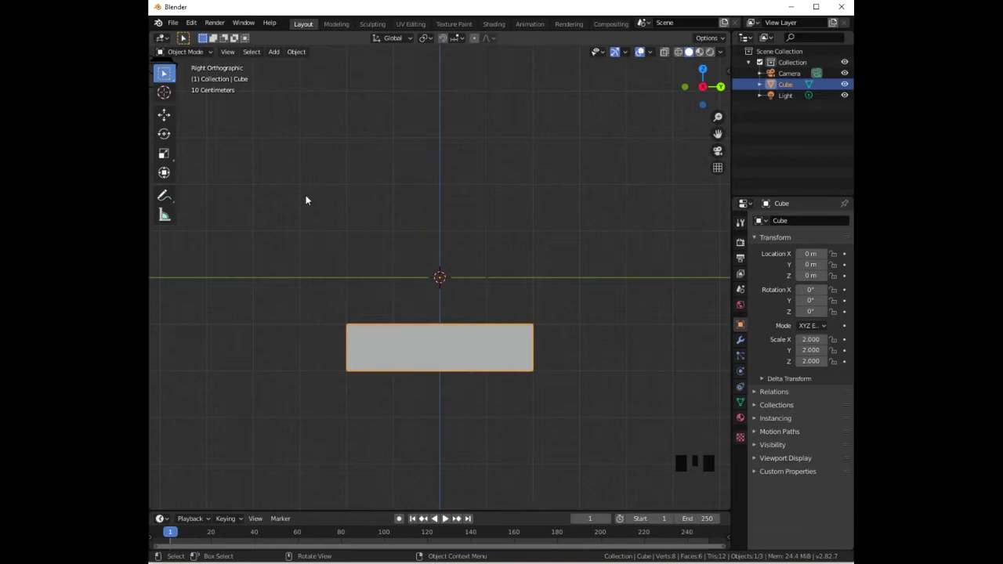
left_click(165, 115)
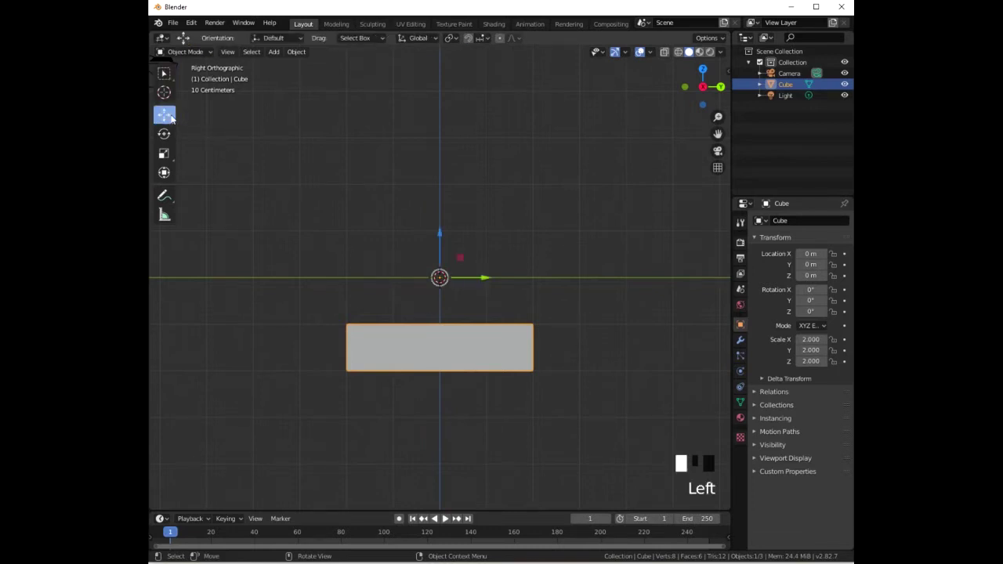
key("ctrl")
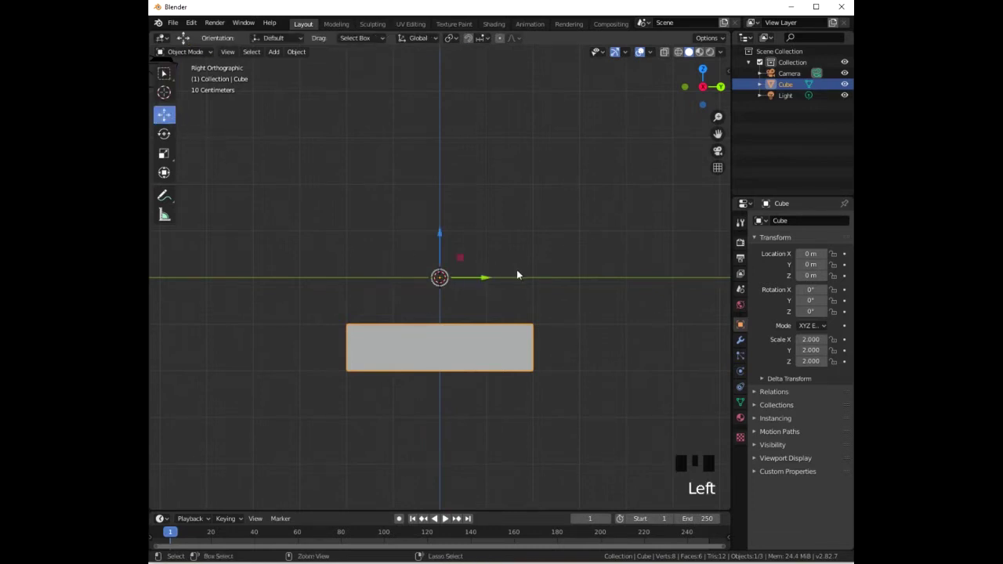
left_click_drag(441, 236, 443, 142, "ctrl")
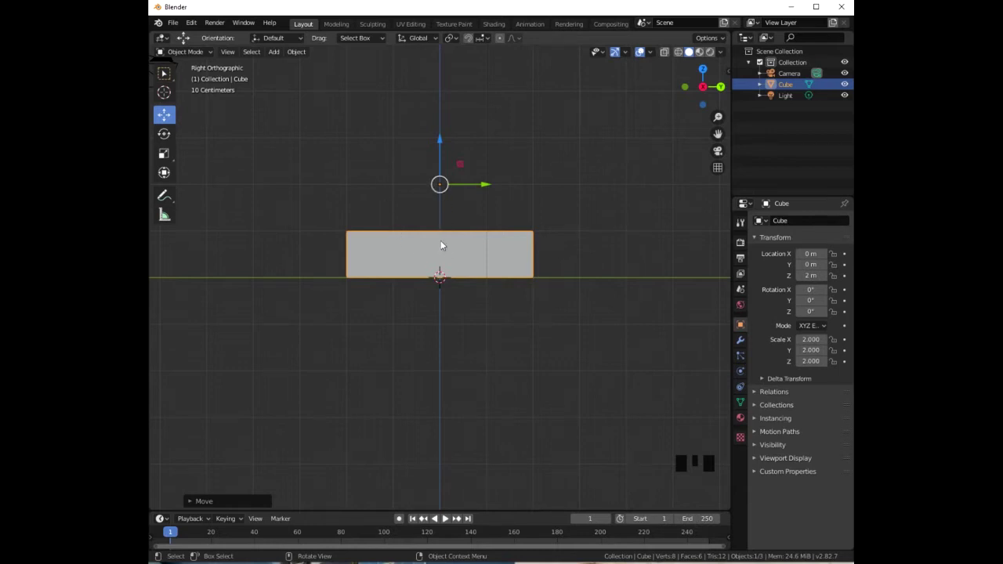
- Set the slab's origin to its center of mass (volume)
left_click(298, 52)
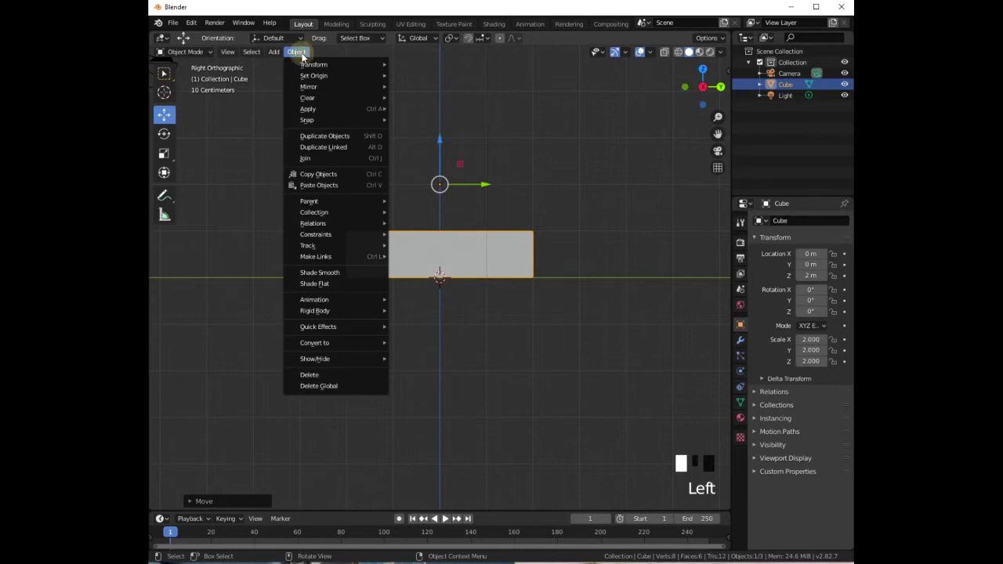
mouse_move(311, 75)
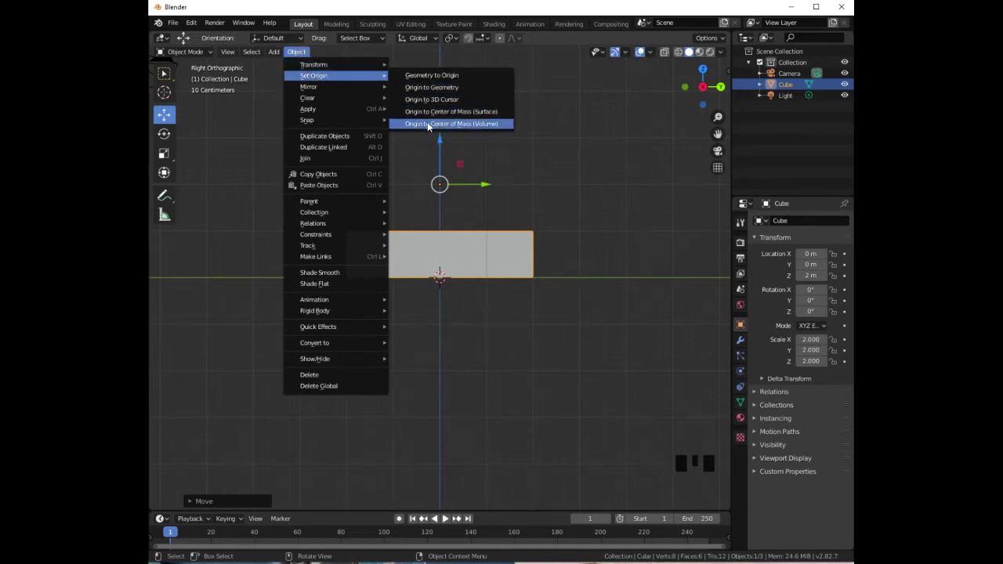
left_click(475, 126)
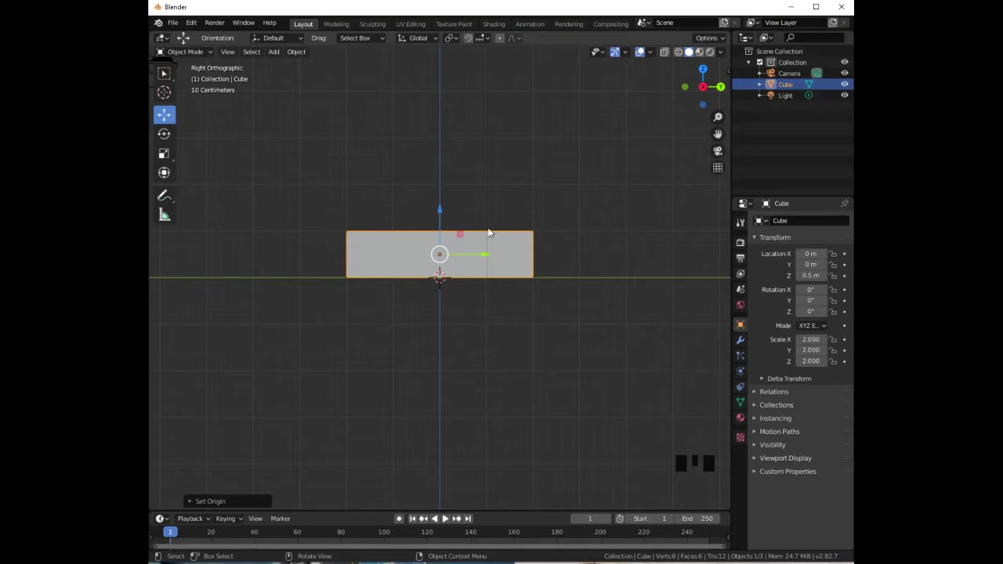
- Duplicate the slab in top view and move the copy along X to -5 m with snapping
key("KP_7")
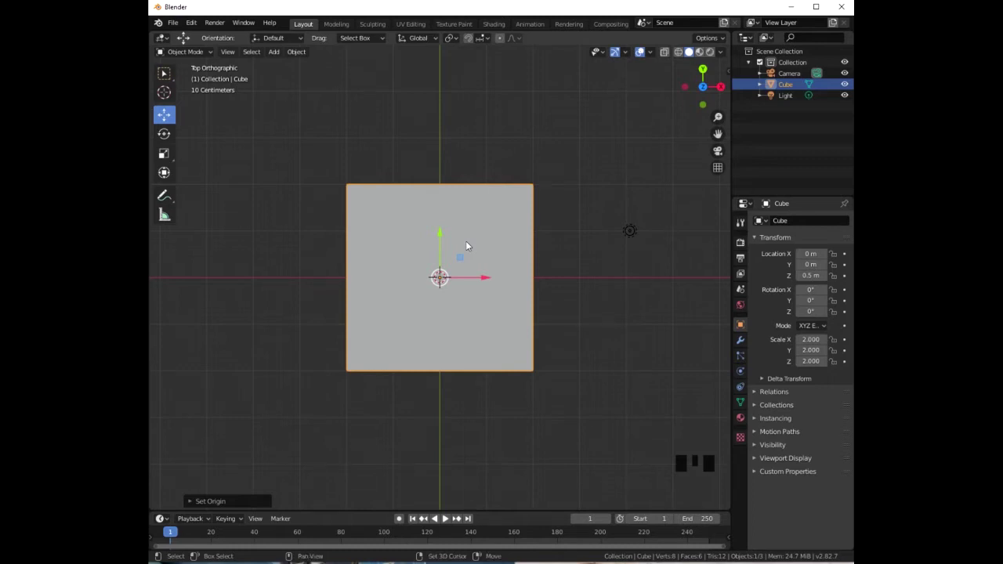
key("shift+d")
left_click(466, 241)
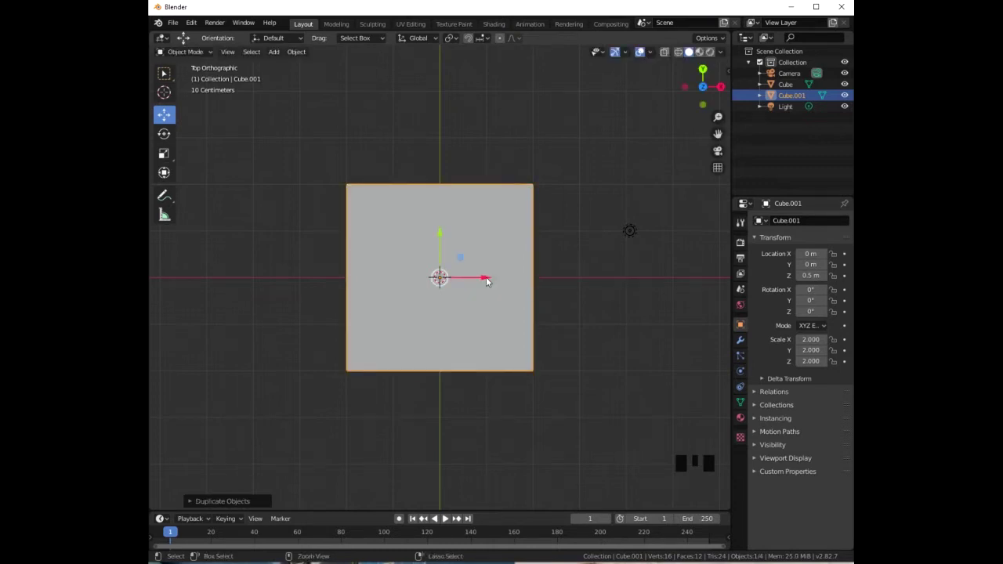
left_click_drag(485, 281, 252, 264, "ctrl")
scroll(380, 275, "down", 2)
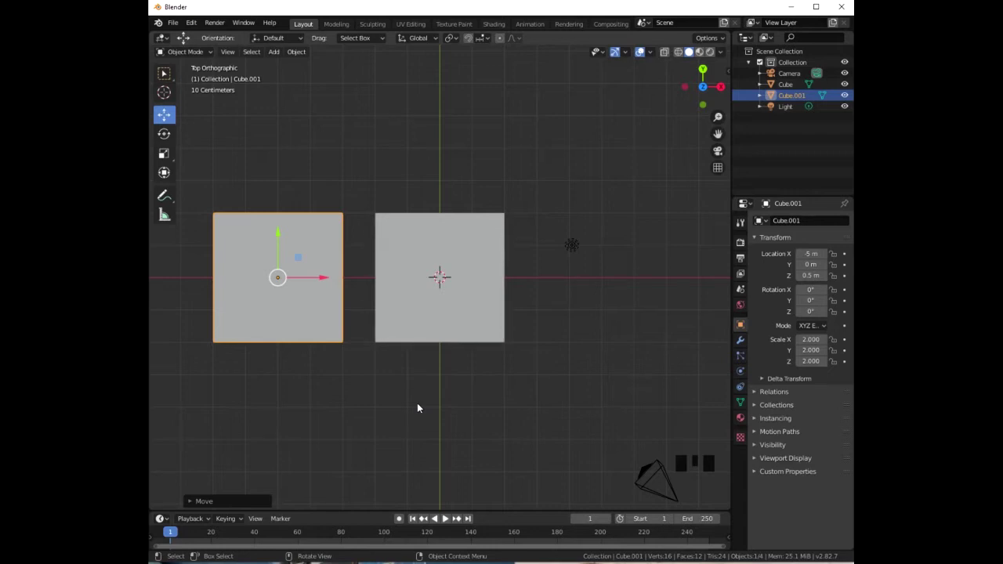
- Scale the copy to 0.2 along X and move it beside the body as an arm, at about X -2.47 m
key("s")
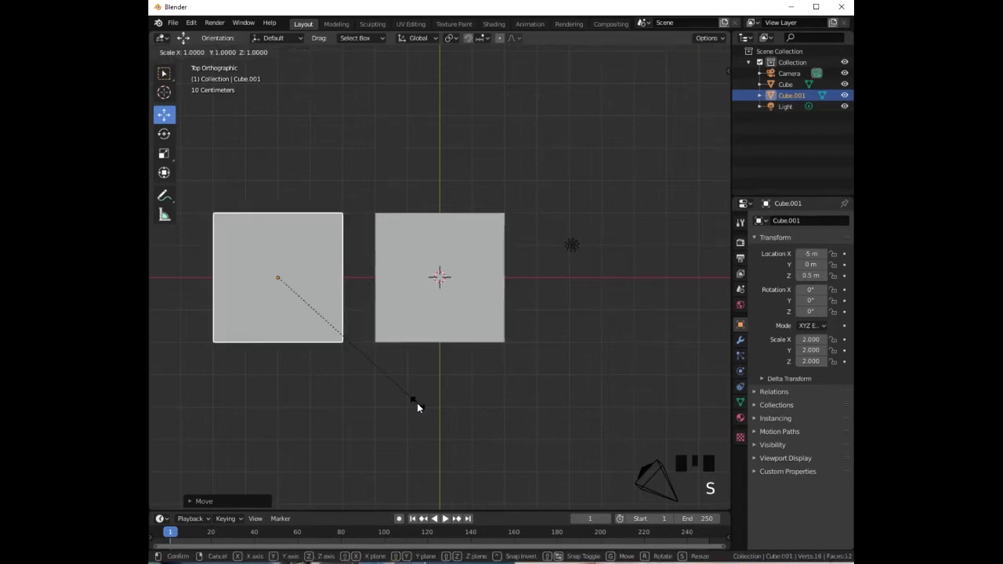
type(".2")
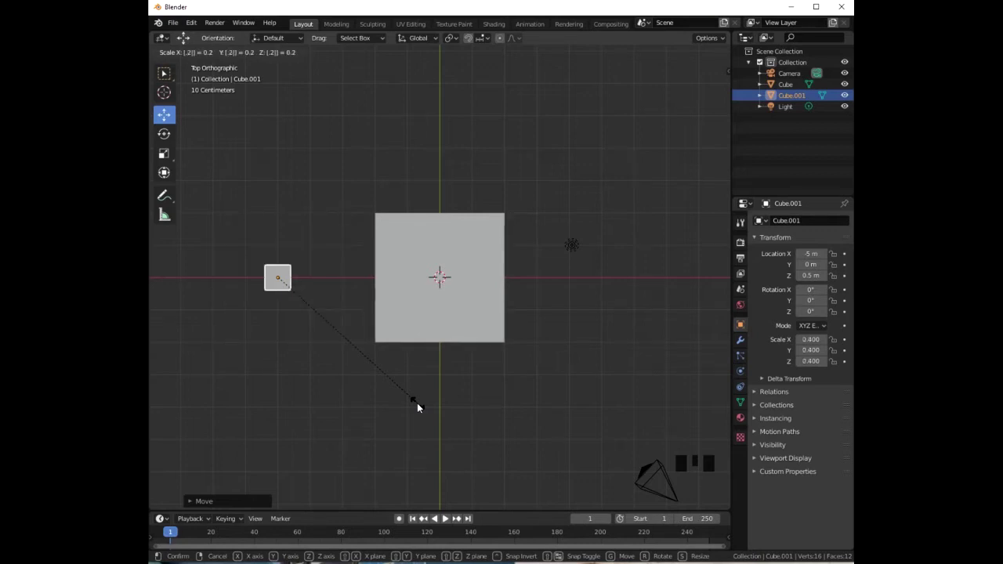
type("x")
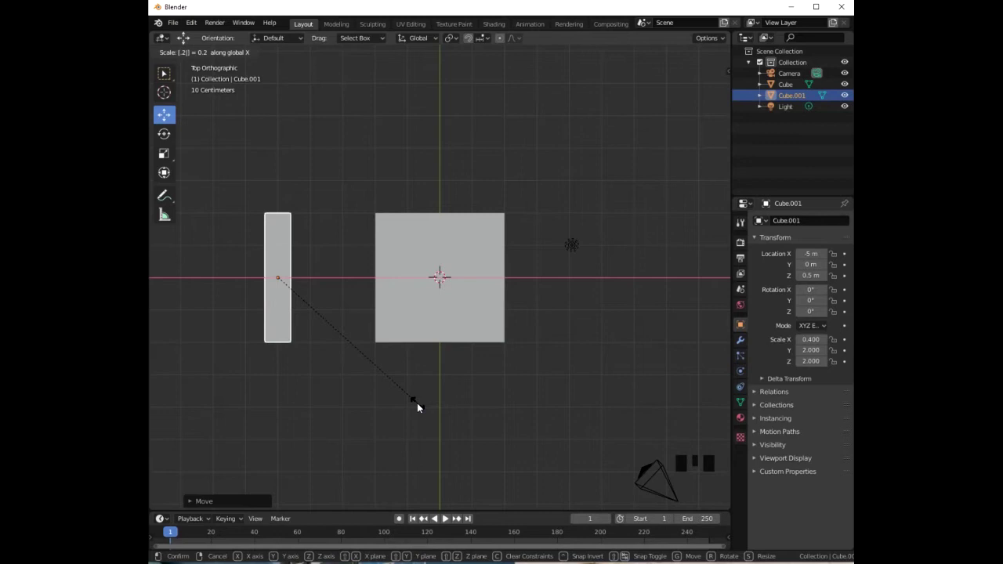
key("Return")
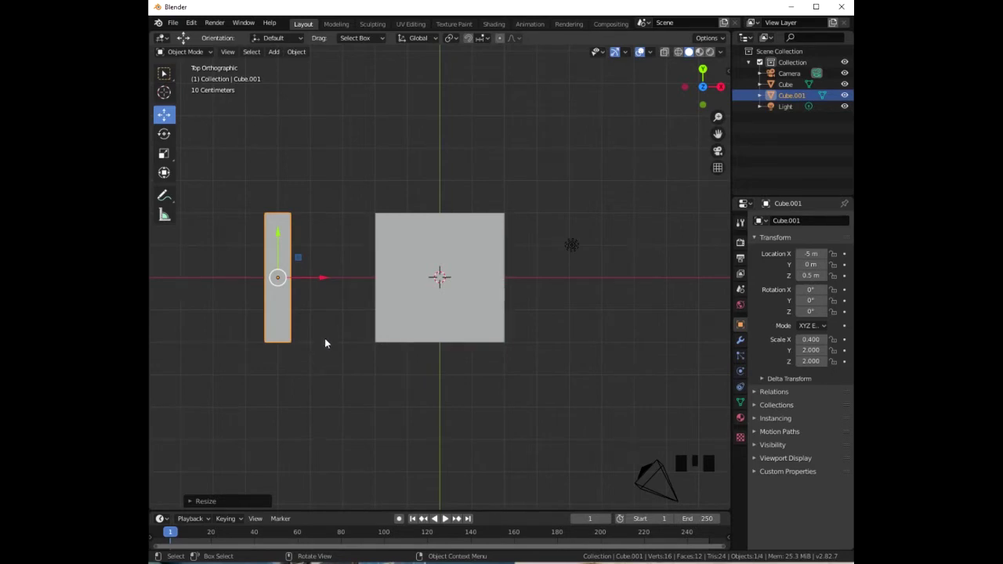
left_click(322, 280)
left_click_drag(322, 281, 404, 277)
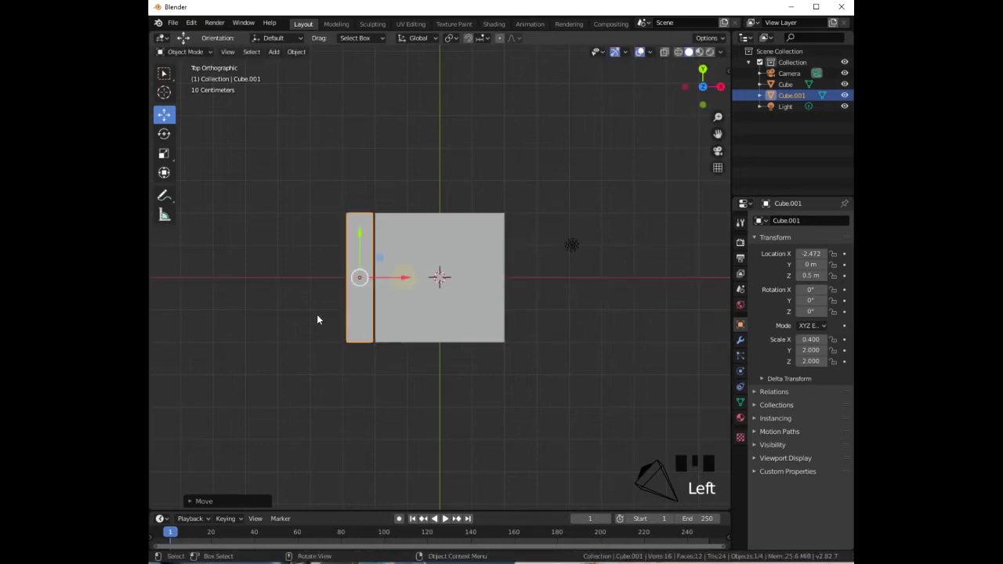
- Duplicate the arm and move the copy along X to the body's opposite side, at about 2.5 m
key("shift+d")
right_click(451, 329)
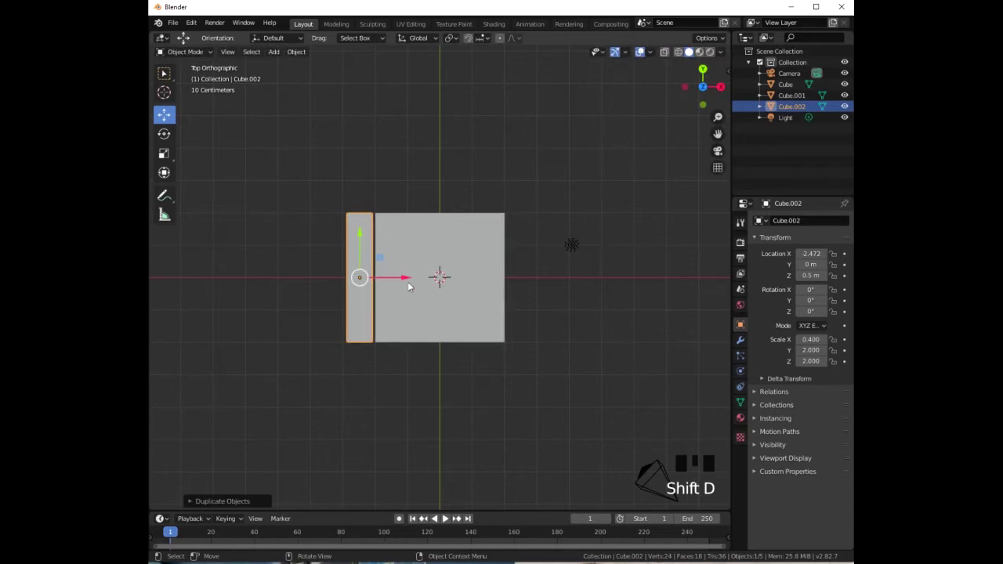
left_click_drag(405, 280, 569, 281)
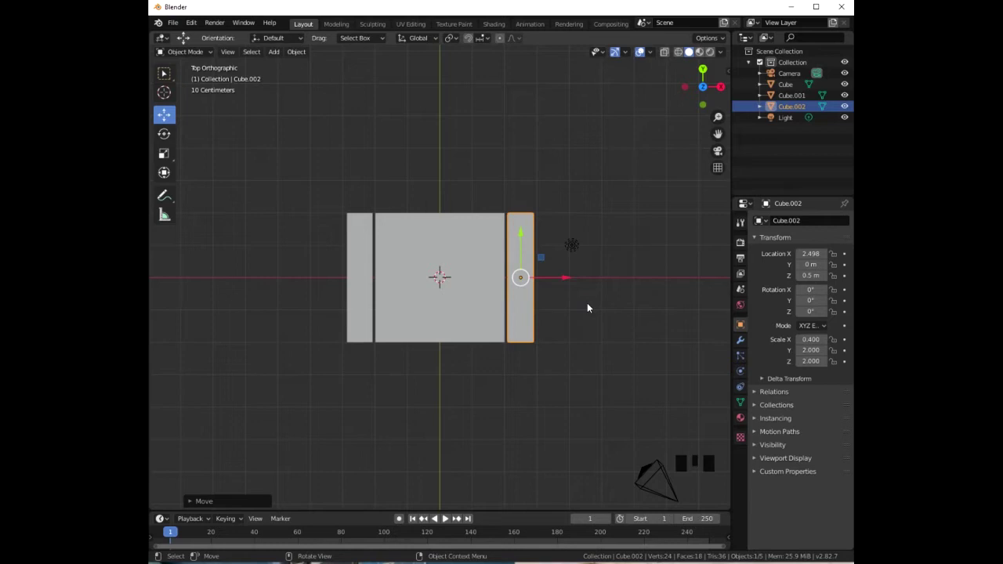
- Duplicate the second arm and place the copy below the body as a leg, at about X 1.56 m, Y -4.12 m
key("shift+d")
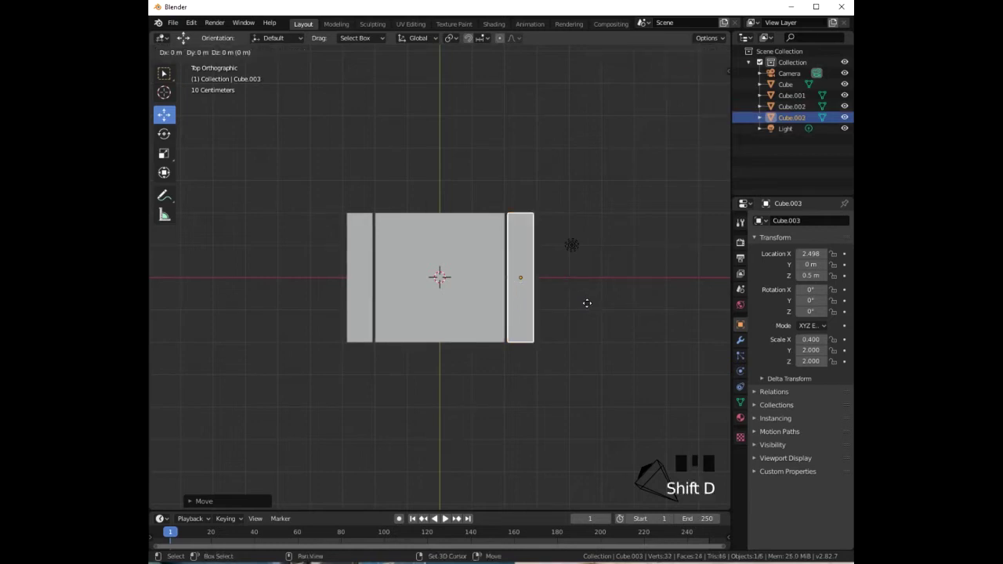
right_click(587, 302)
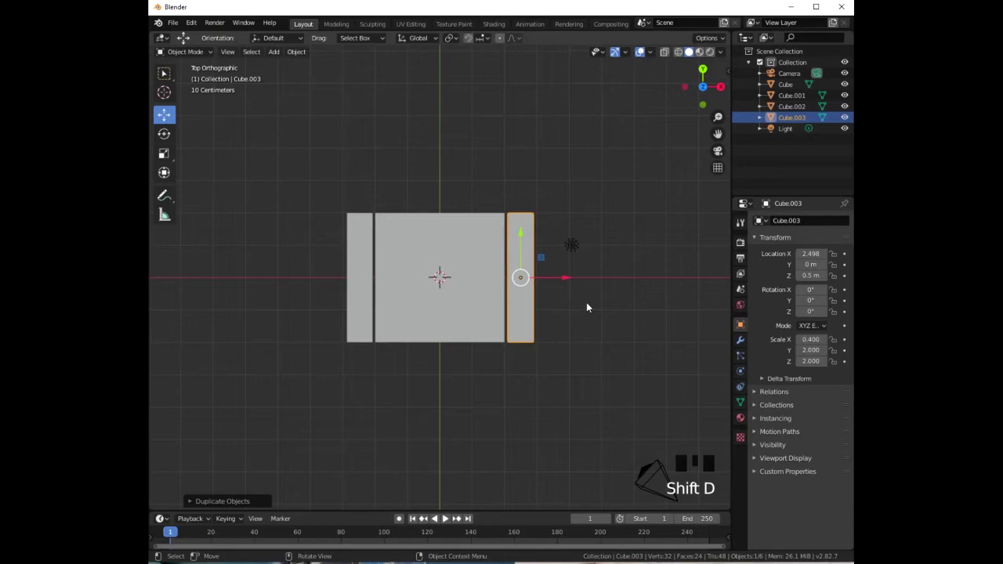
left_click(521, 233)
left_click_drag(520, 234, 520, 369)
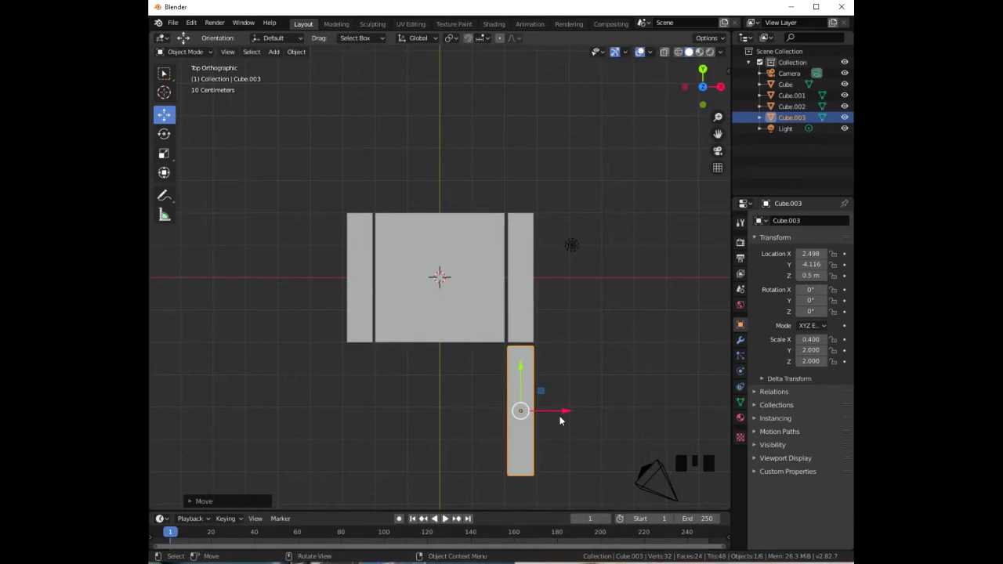
left_click_drag(565, 411, 529, 410)
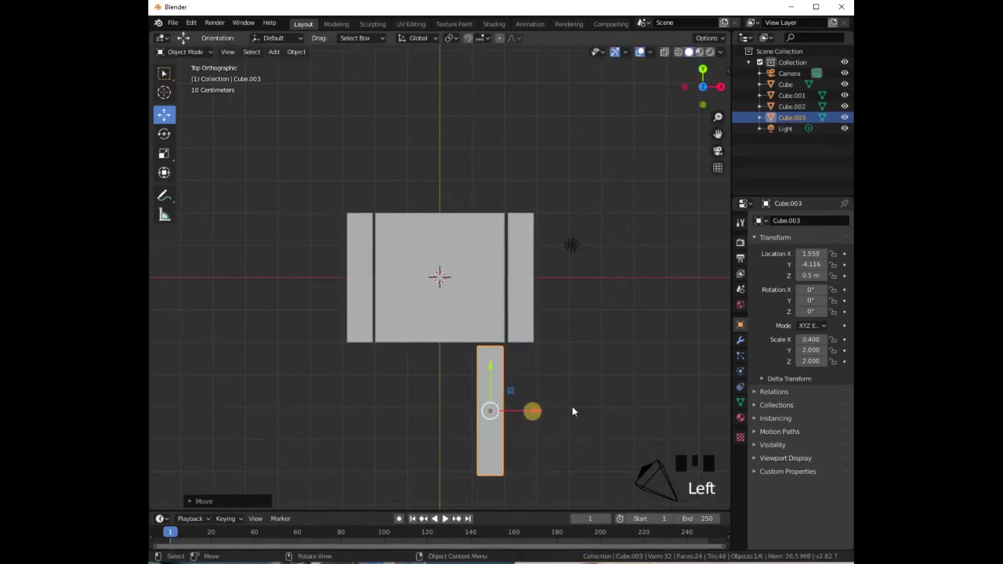
- Duplicate the leg and move the copy along X to about -1.57 m as the second leg
key("shift+d")
left_click(572, 411)
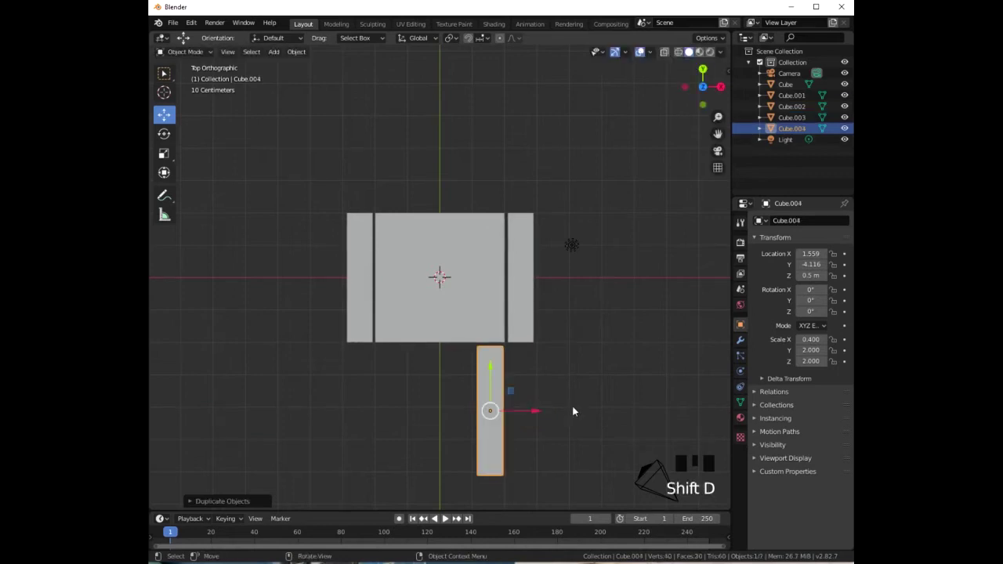
left_click_drag(537, 413, 432, 410)
left_click(430, 409)
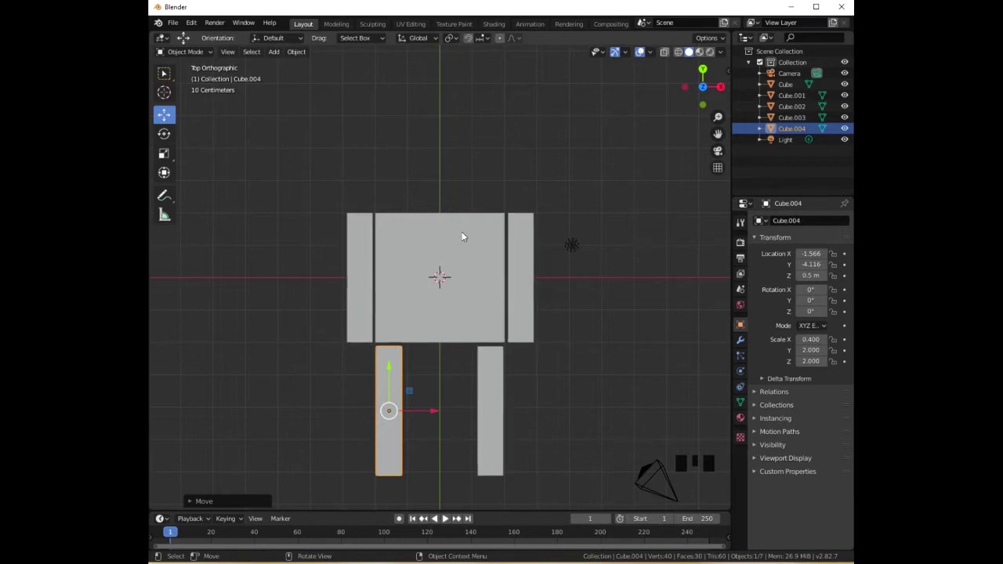
- Add a UV sphere for the head and move it along Y beyond the body to about 4.58 m
key("shift+a")
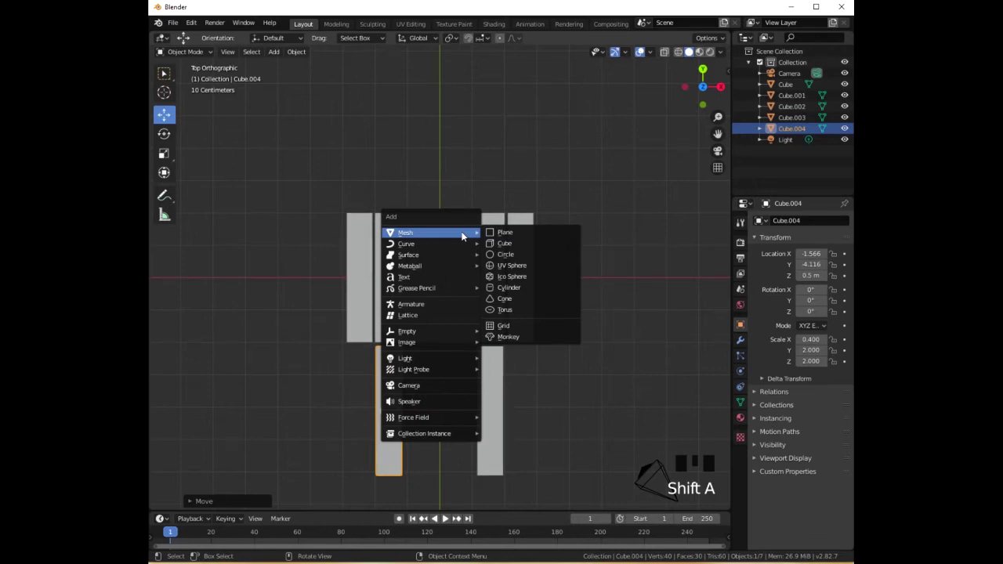
left_click(515, 266)
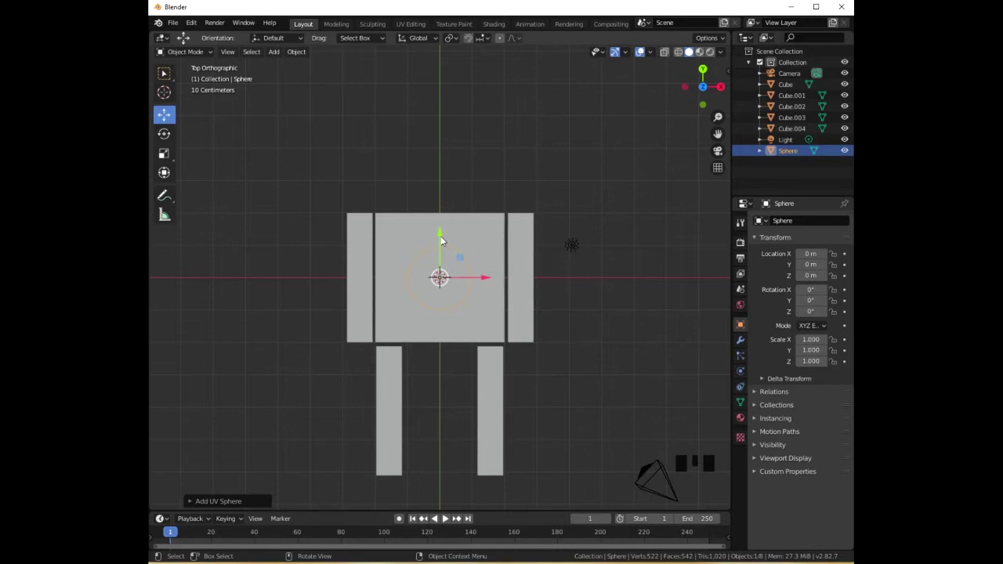
left_click_drag(440, 235, 441, 80)
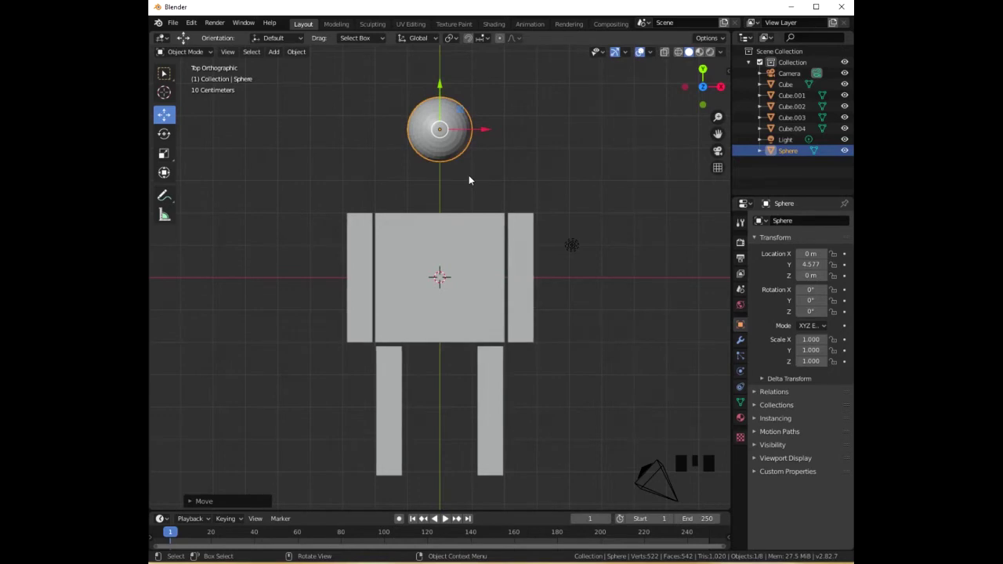
- Scale the head sphere by 2 and move it along Y to about 4.05 m, just above the body
type("s2")
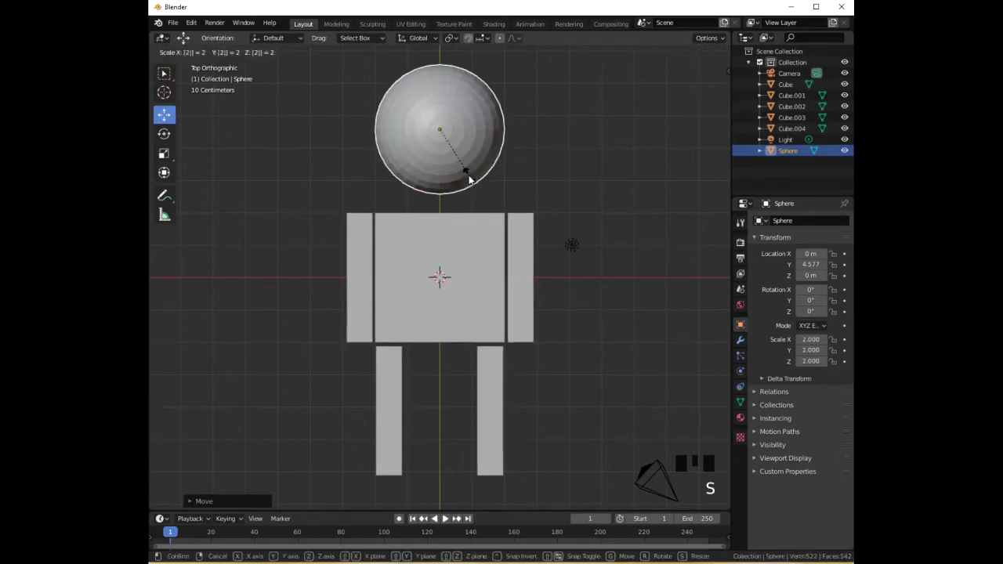
key("Return")
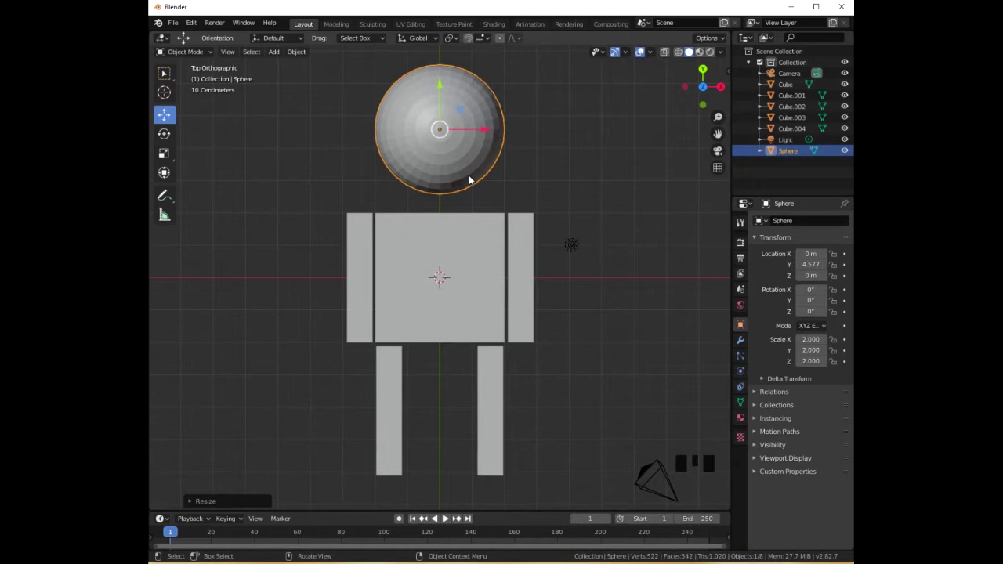
left_click(439, 87)
left_click_drag(438, 86, 438, 104)
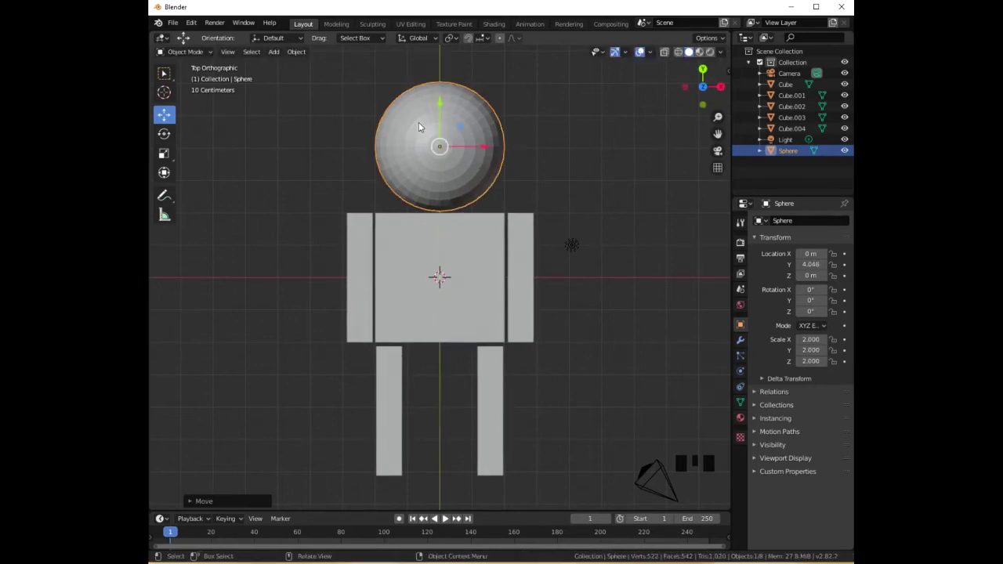
- Apply smooth shading to the head sphere
left_click(299, 53)
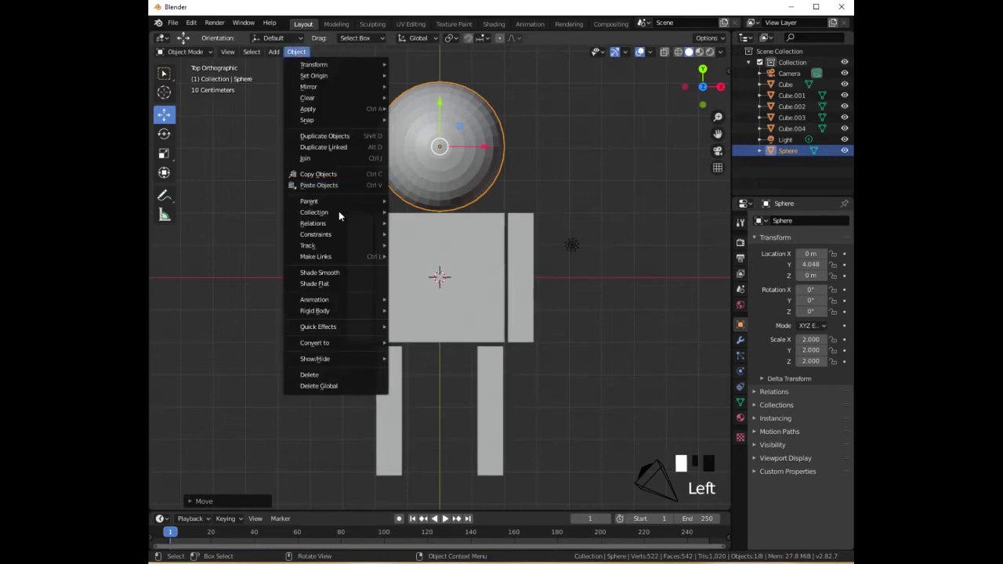
left_click(333, 272)
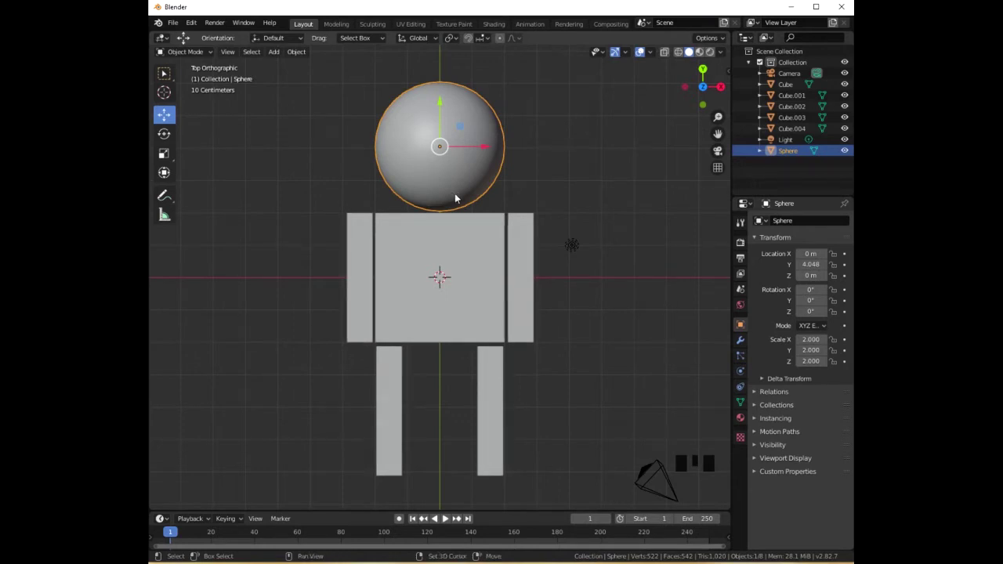
- Add a UV sphere for an eye and position it on the head at about Y 4.66 m, Z 2.2 m
key("shift+a")
mouse_move(454, 194)
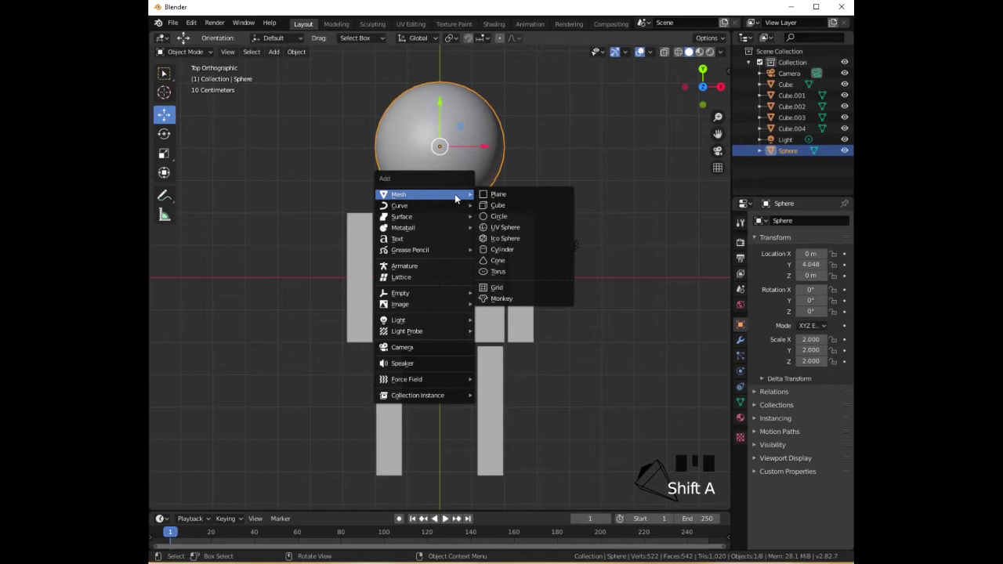
left_click(509, 227)
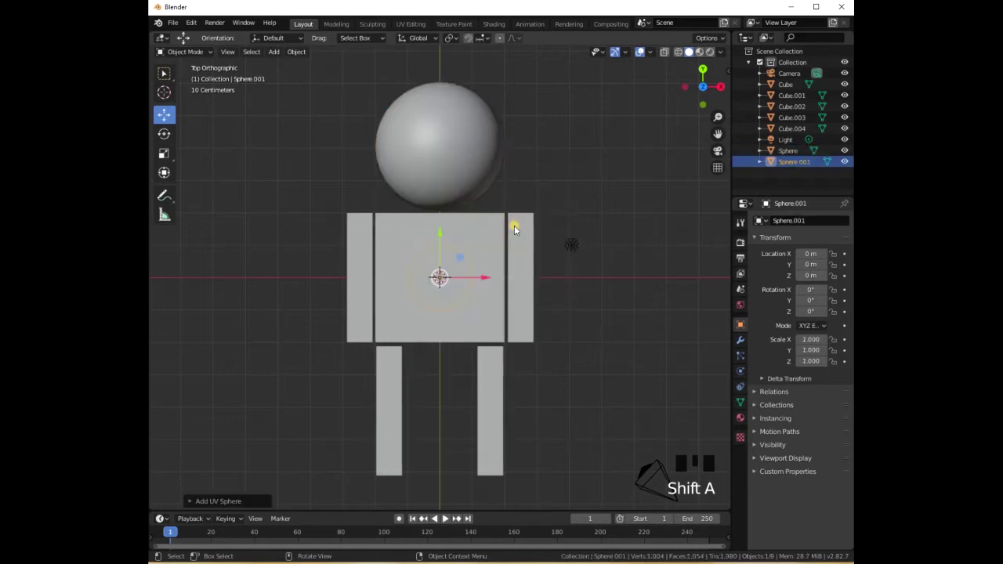
left_click_drag(439, 243, 437, 88)
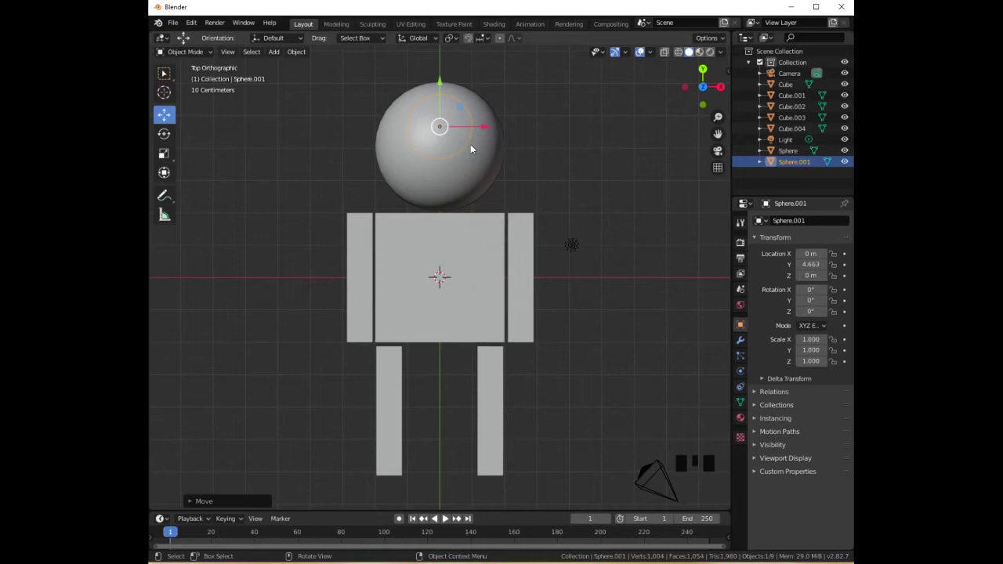
key("KP_3")
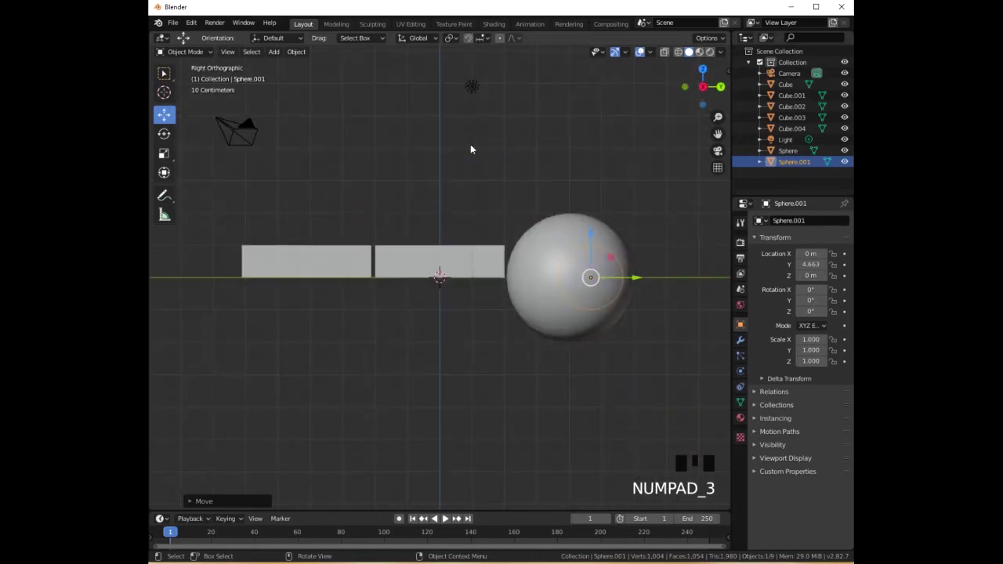
left_click_drag(591, 239, 591, 161)
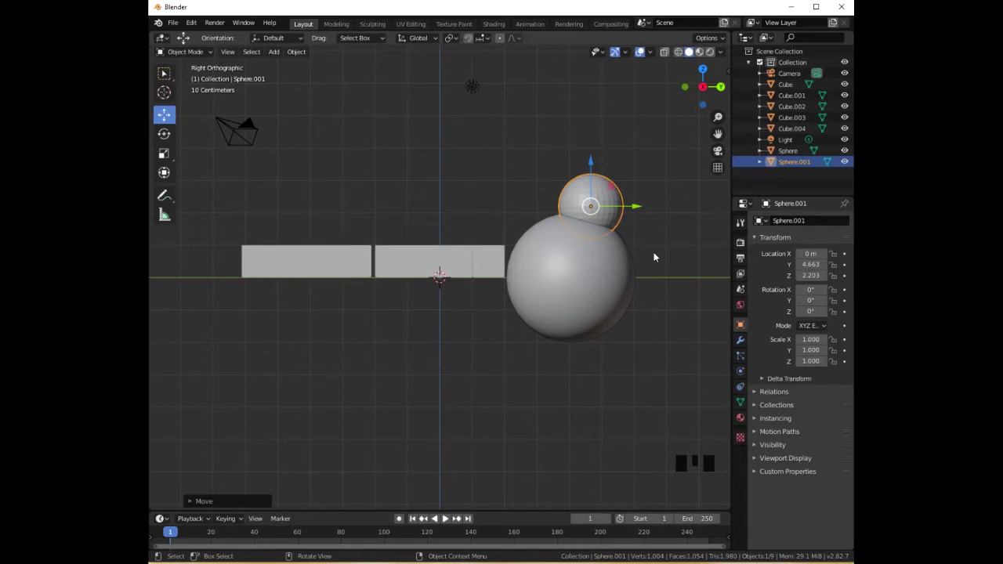
- Scale the eye sphere to 0.5 and apply smooth shading to it
type("s.5")
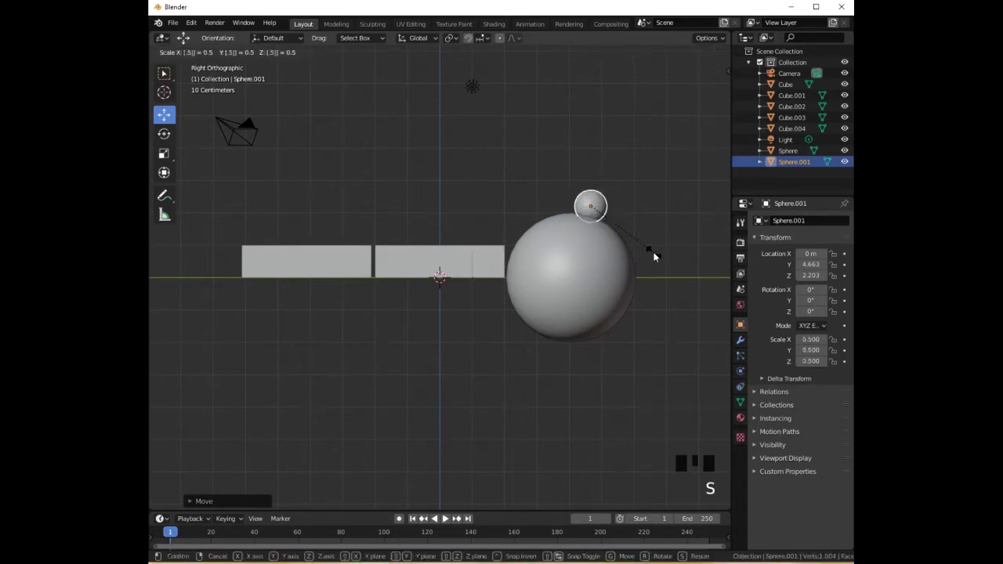
key("Return")
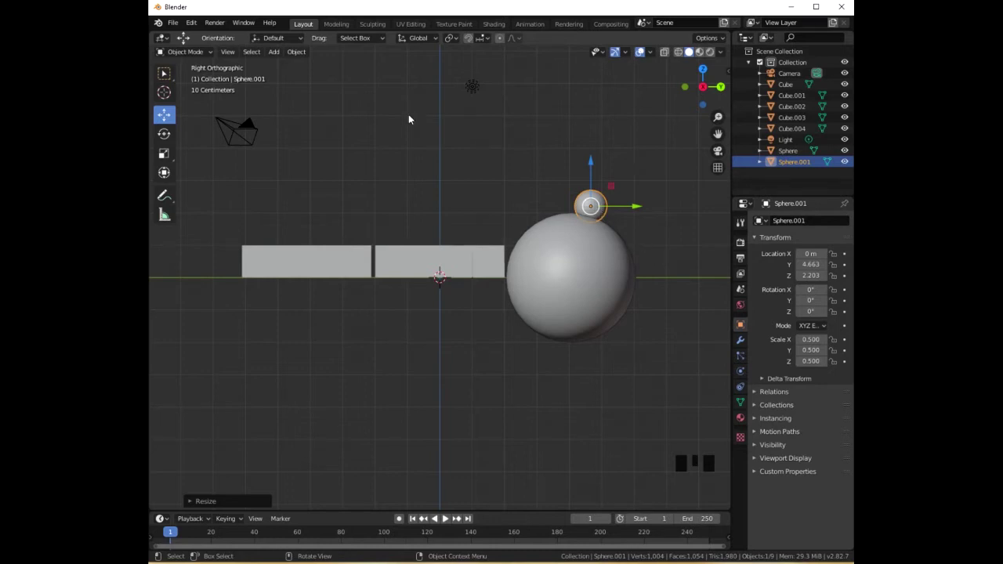
left_click(296, 52)
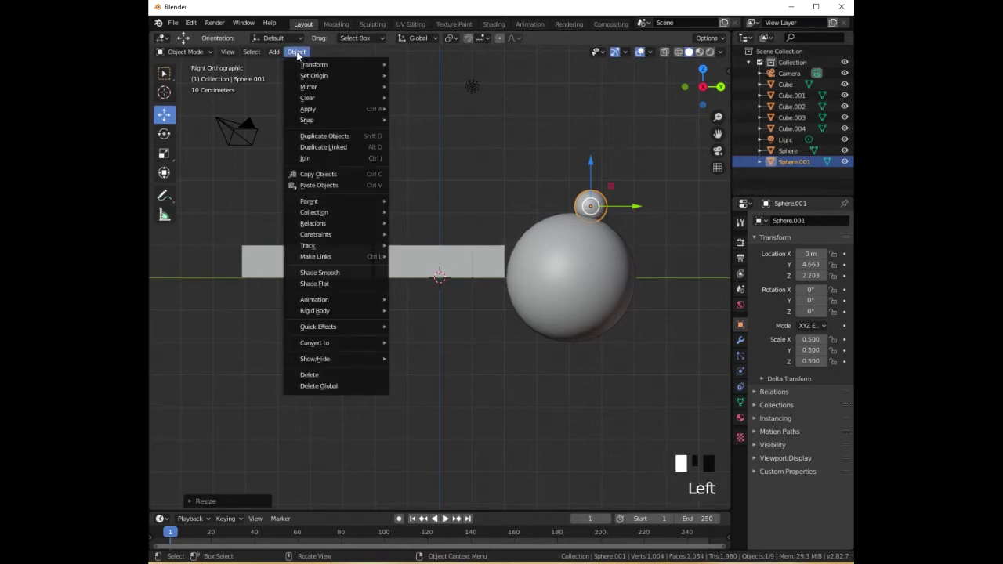
left_click(320, 272)
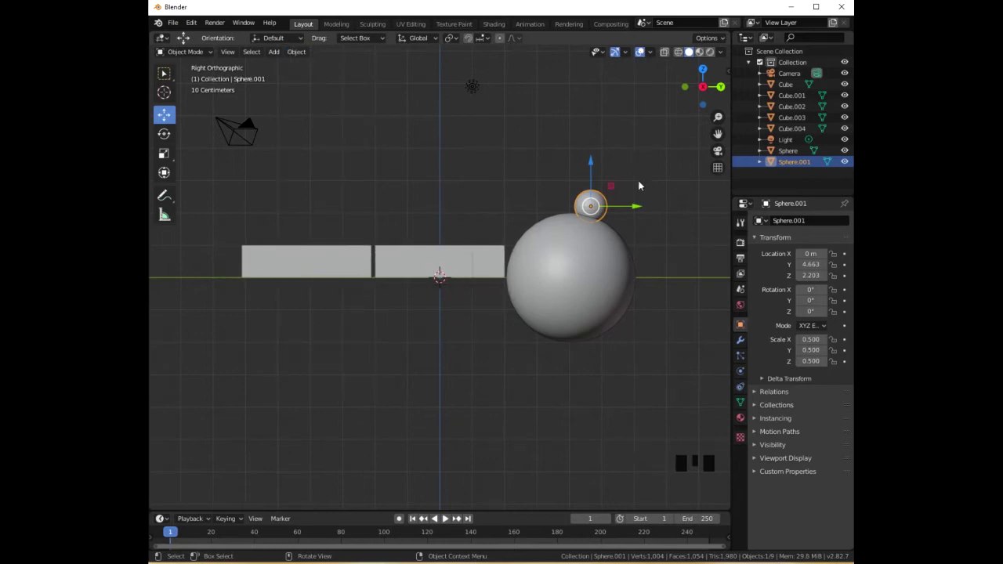
- Sink the eye partly into the head at about Z 1.83 m and shift it along X to about -0.68 m
left_click(591, 167)
left_click_drag(591, 167, 589, 181)
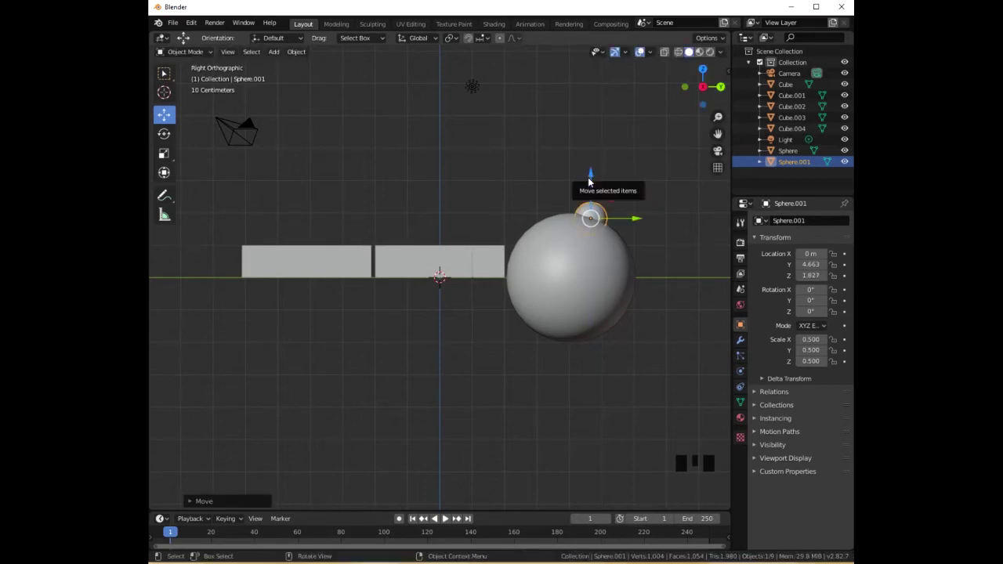
key("KP_7")
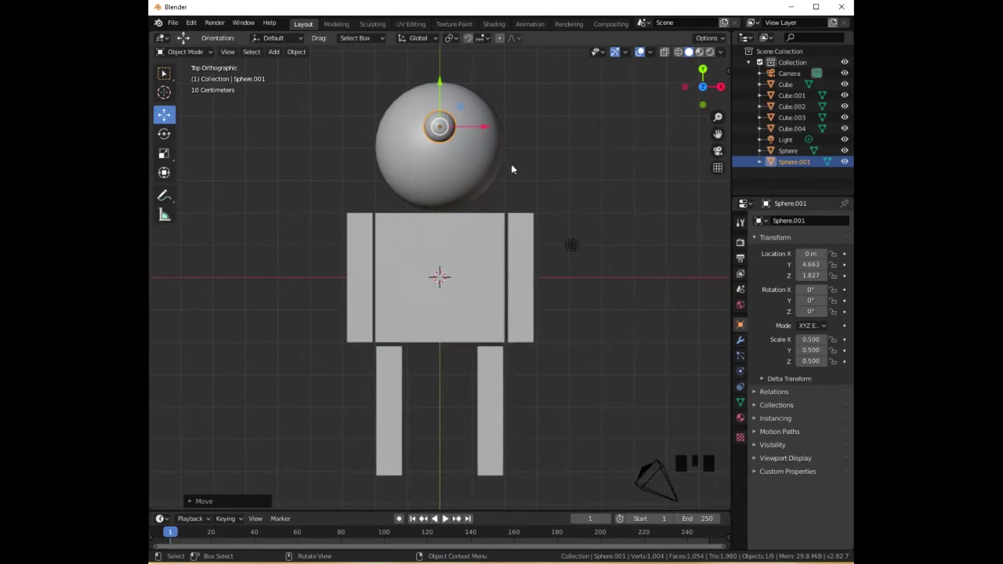
left_click(484, 127)
left_click_drag(484, 127, 459, 127)
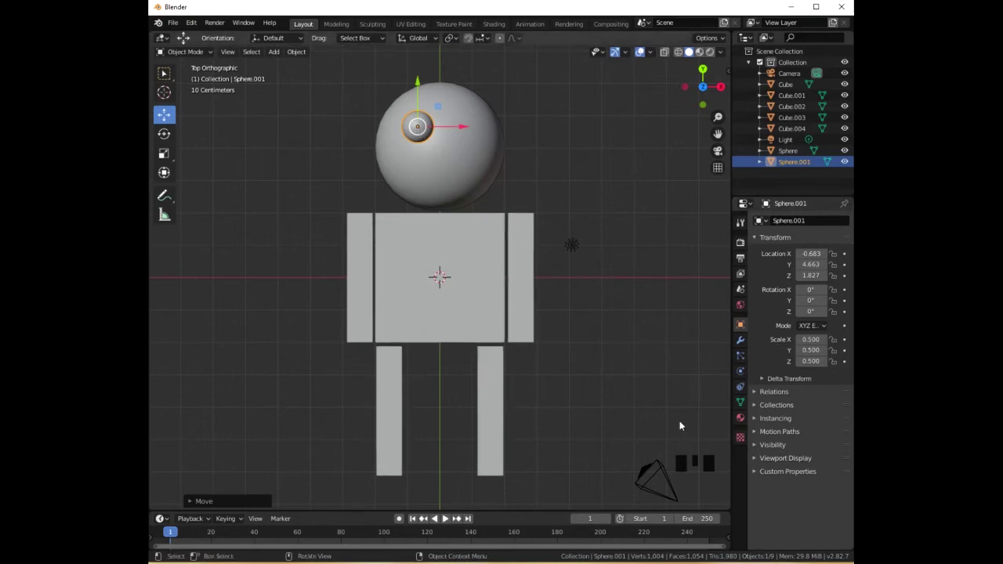
- Give the eye a new material with a pale yellow base color and switch the viewport to rendered shading
left_click(740, 419)
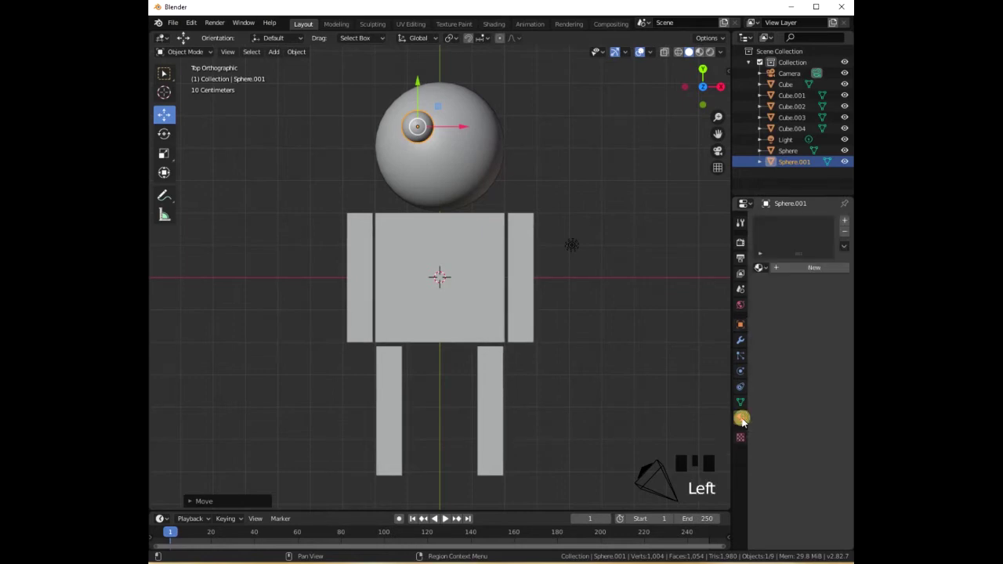
left_click(810, 270)
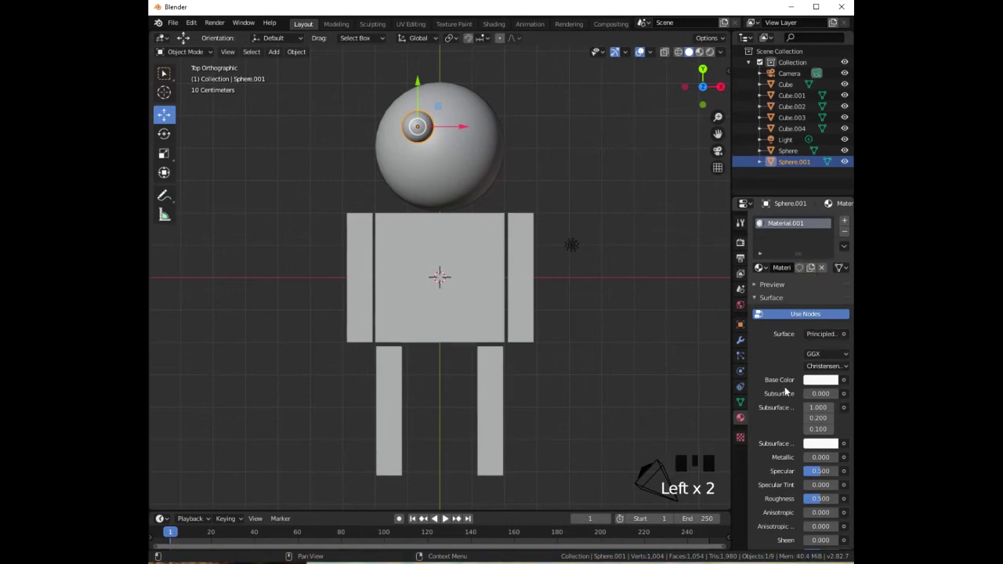
left_click(820, 380)
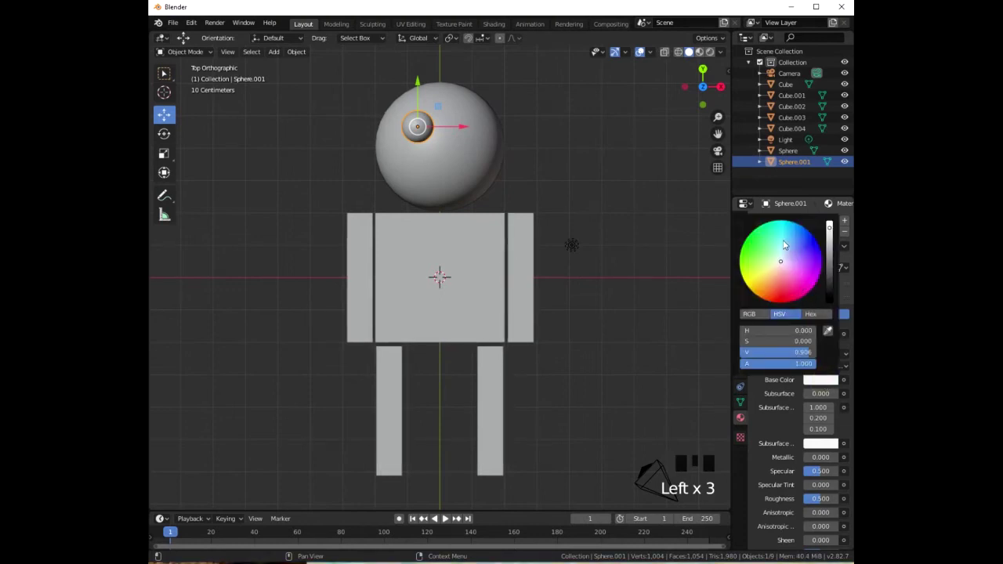
left_click(767, 271)
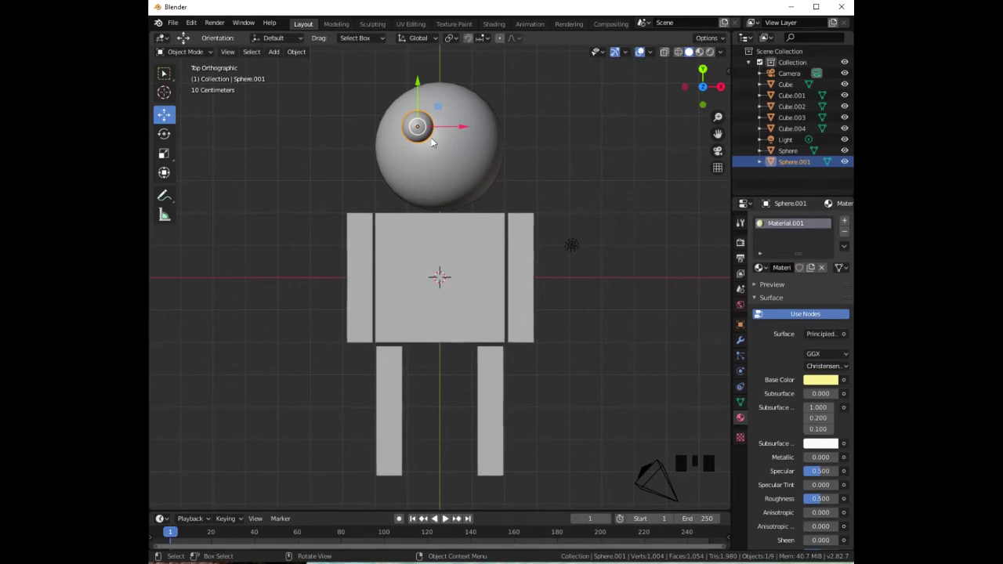
left_click(711, 52)
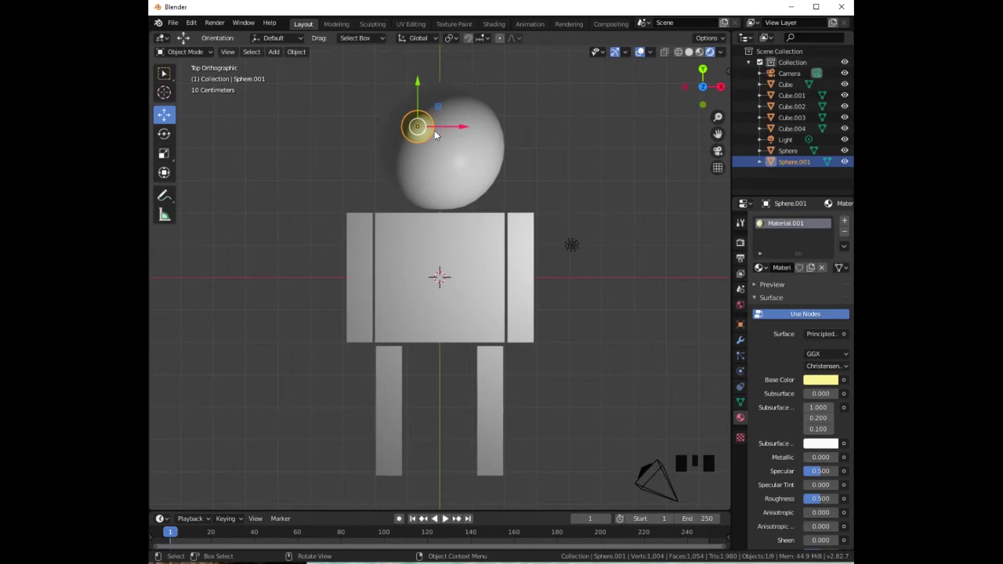
- Duplicate the eye and move the copy along X to the other side of the head
key("shift")
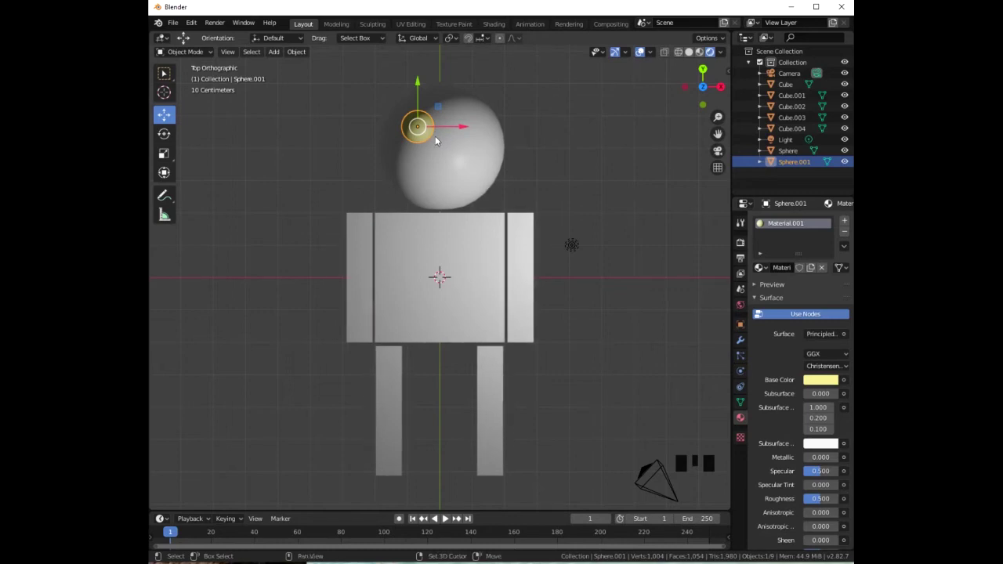
key("shift+d")
left_click(434, 136)
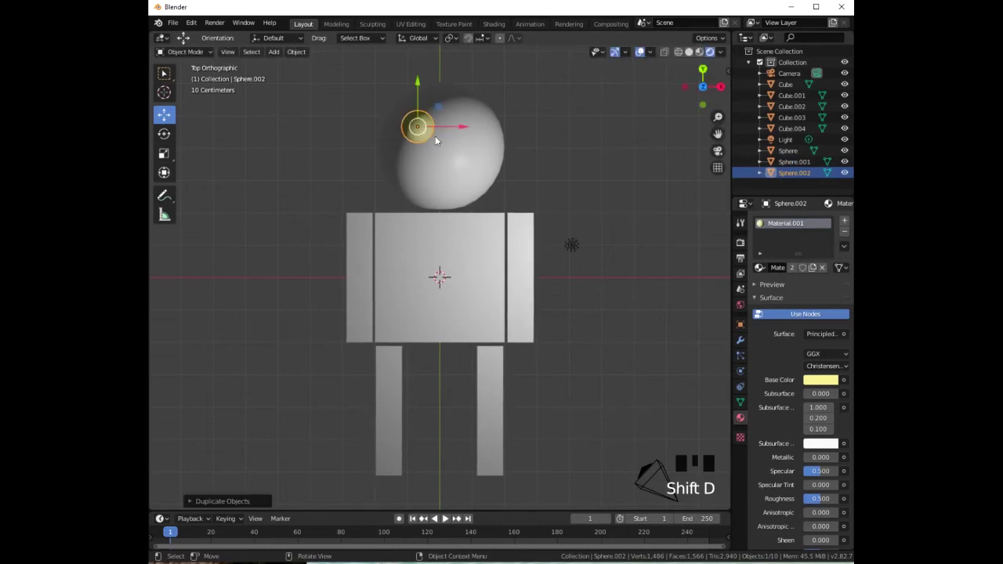
left_click_drag(459, 129, 505, 132)
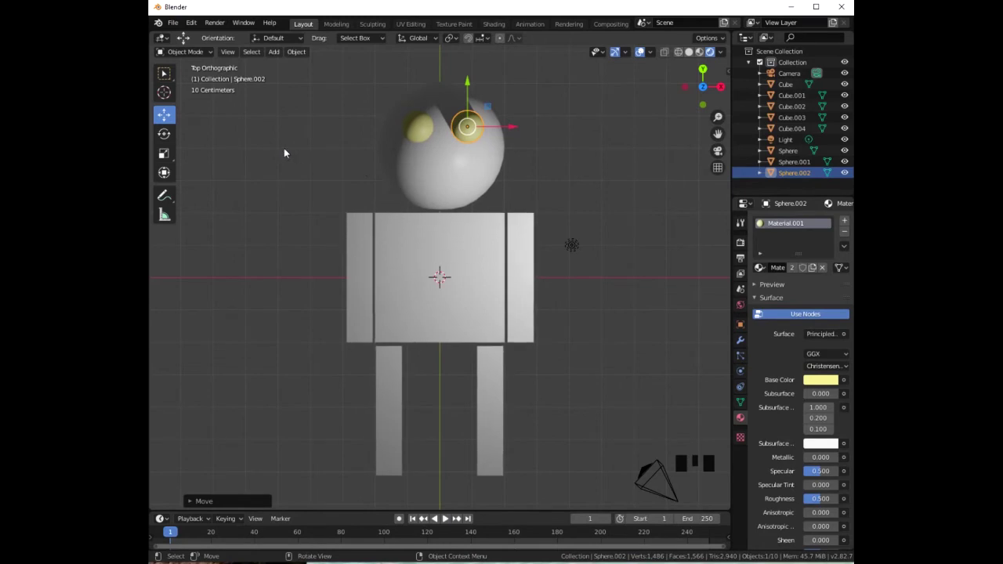
- Save the scene as BlenderMan.blend in the GeoObjectsVideo folder
key("ctrl+s")
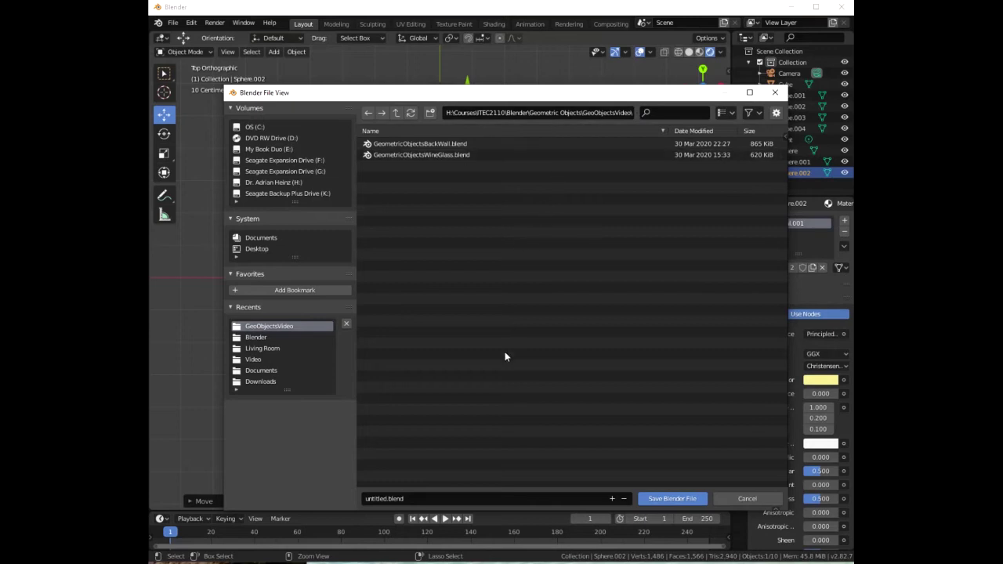
left_click(380, 498)
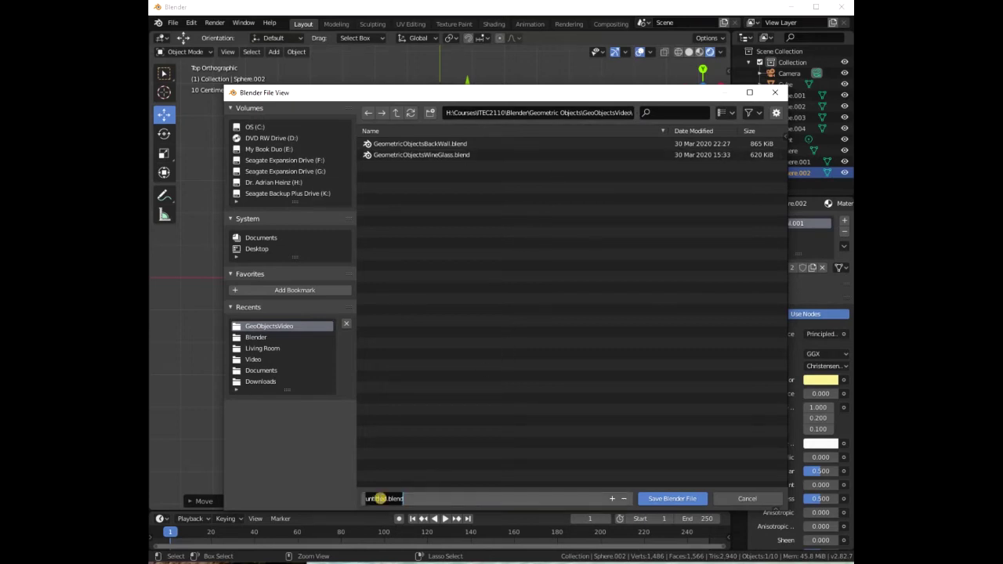
left_click(374, 498)
type("B")
left_click(669, 499)
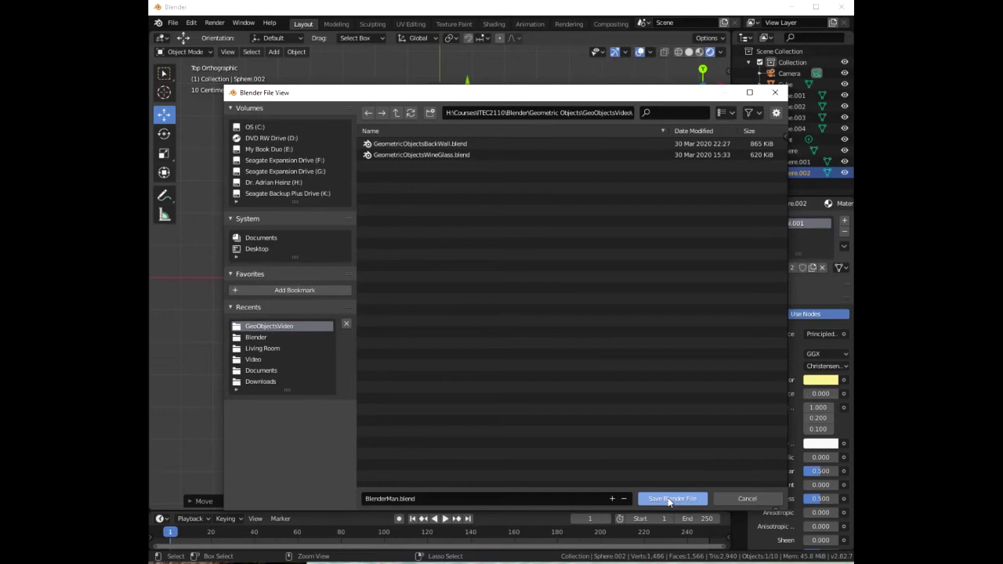
left_click(669, 500)
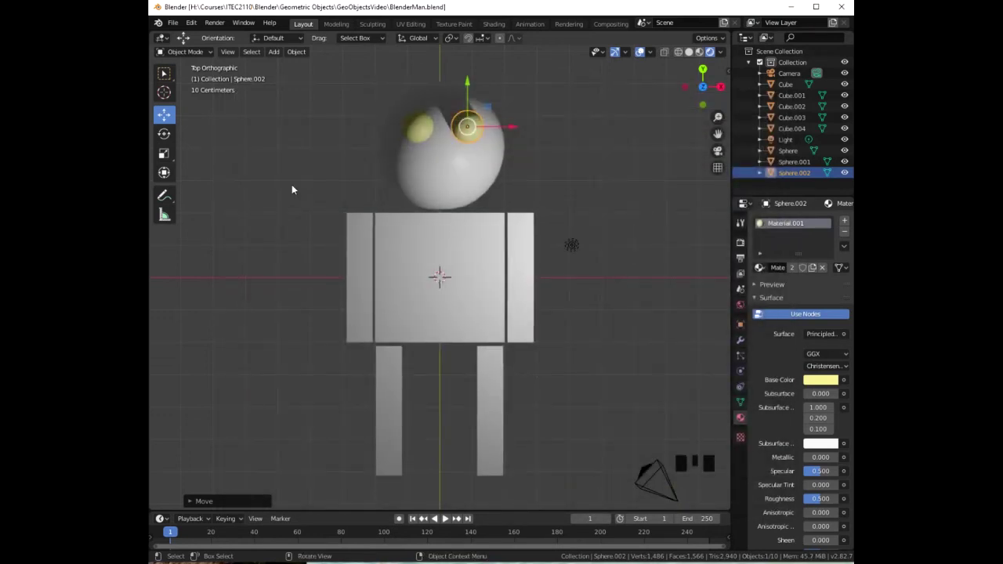
- Add a torus and move it along negative X, well clear of the character's arm
key("shift+a")
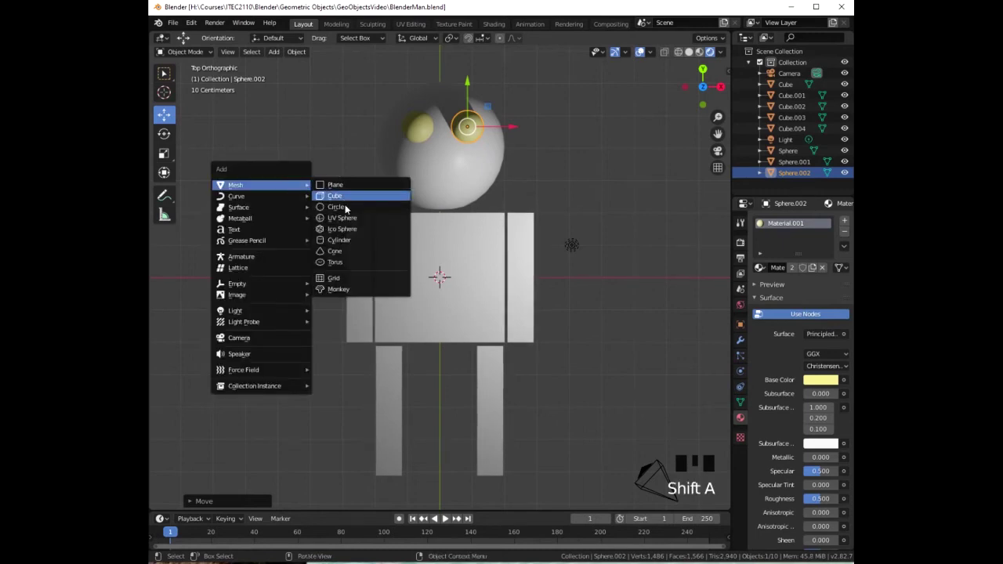
left_click(340, 261)
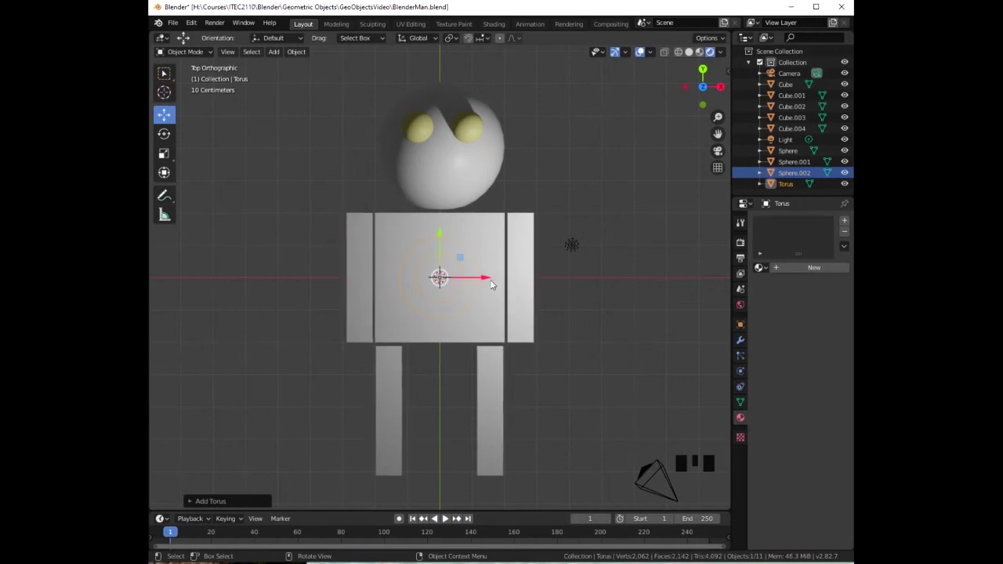
left_click_drag(487, 282, 280, 277)
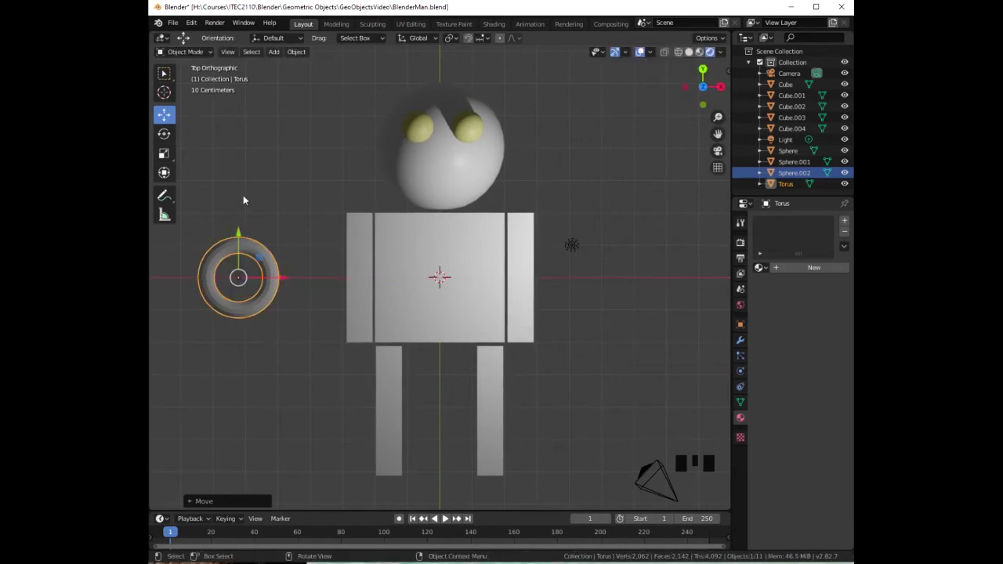
- Add a cube and move it along negative X so it overlaps the torus, leaving the torus's inner edge uncovered
key("shift")
key("shift+a")
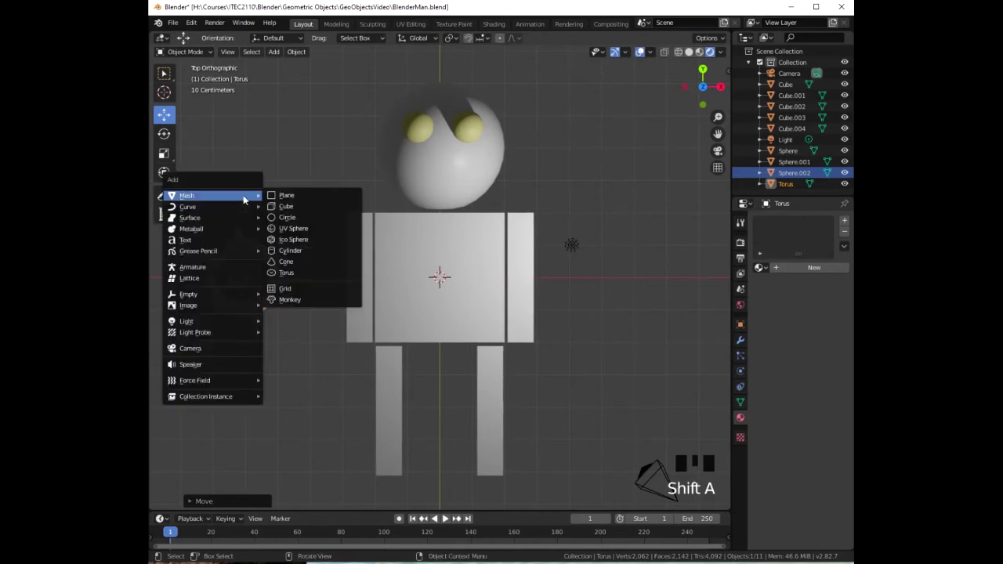
left_click(289, 205)
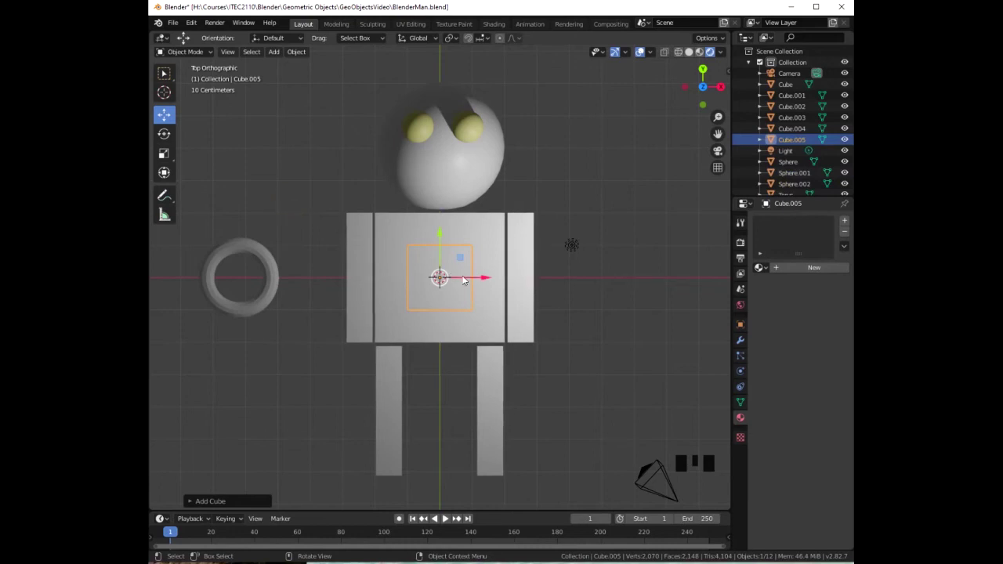
left_click(485, 280)
left_click_drag(485, 280, 270, 276)
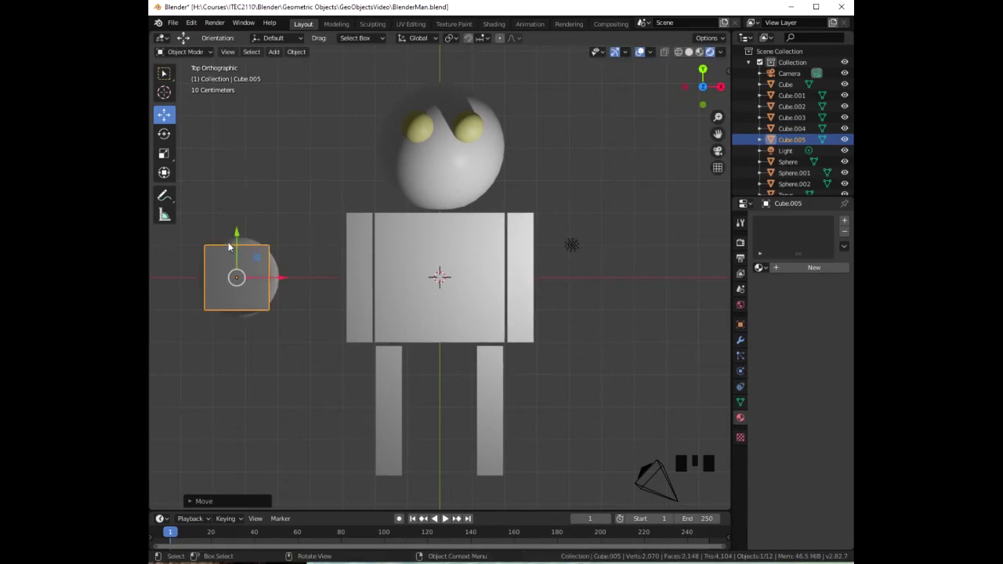
- Scale the cube by 2 and position it along Y so it covers the torus's upper half, leaving the lower half exposed
left_click_drag(236, 232, 235, 119)
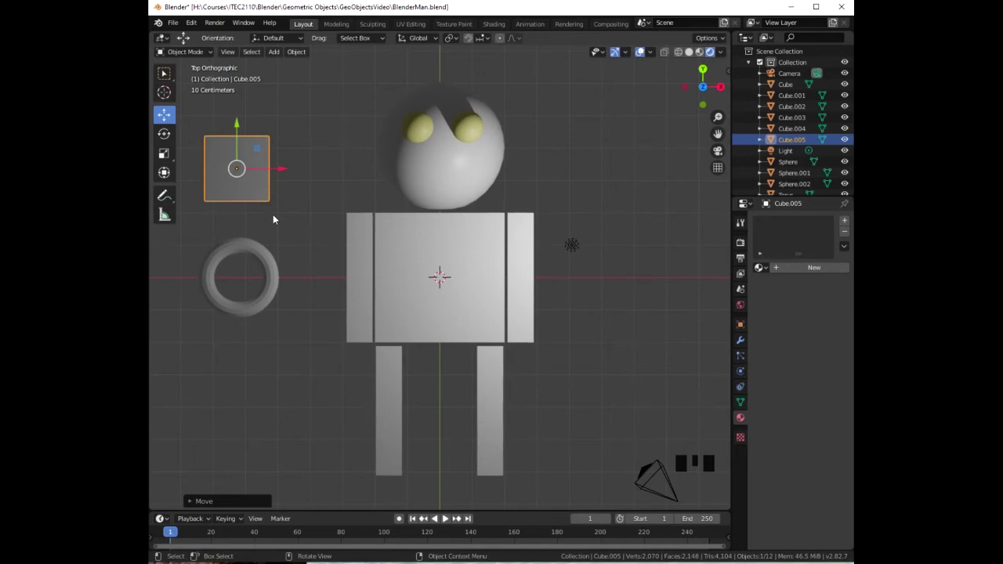
type("s")
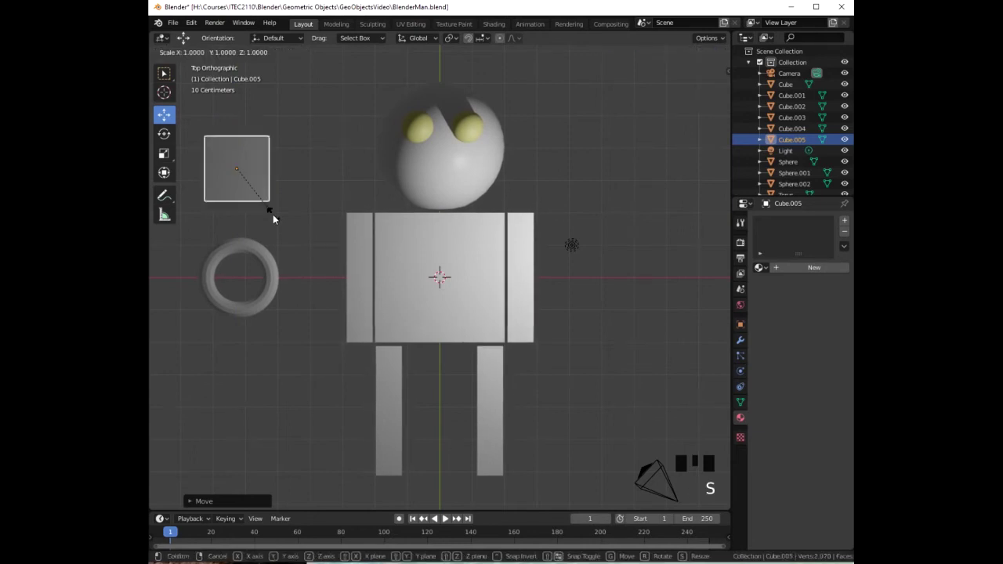
type("2")
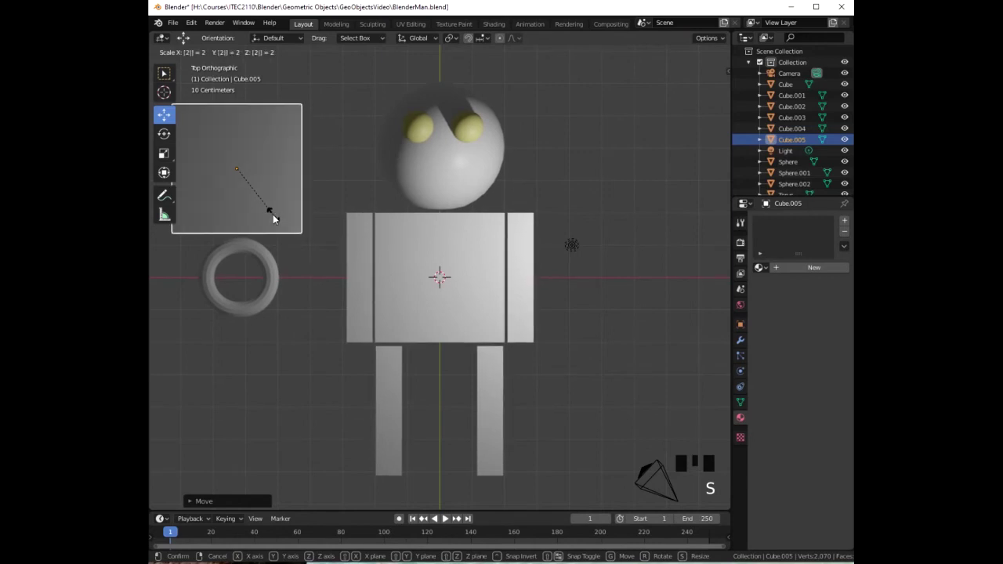
key("Return")
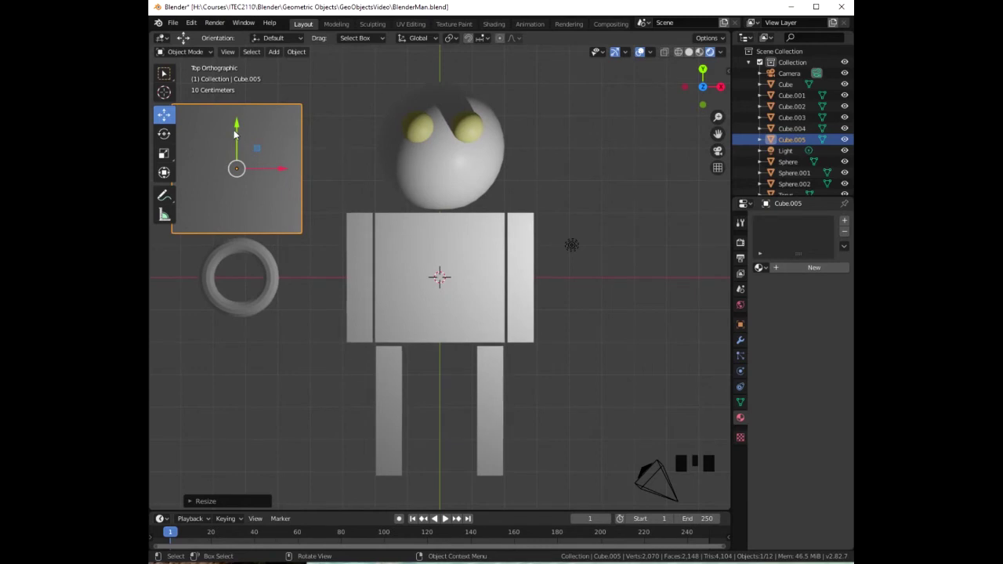
left_click_drag(234, 135, 232, 172)
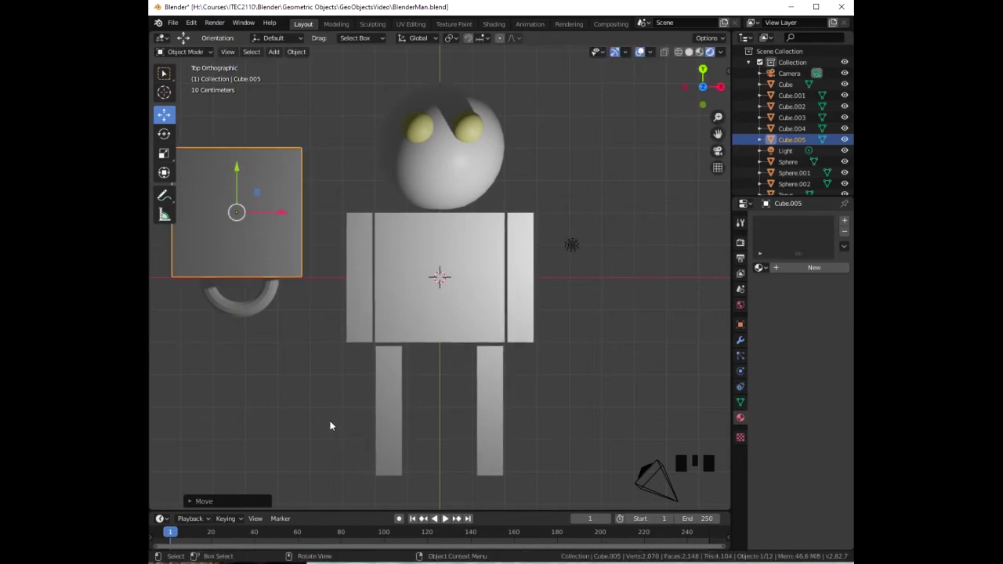
- Rename the enlarged cube as CubeDelete
middle_click_drag(330, 425, 329, 376)
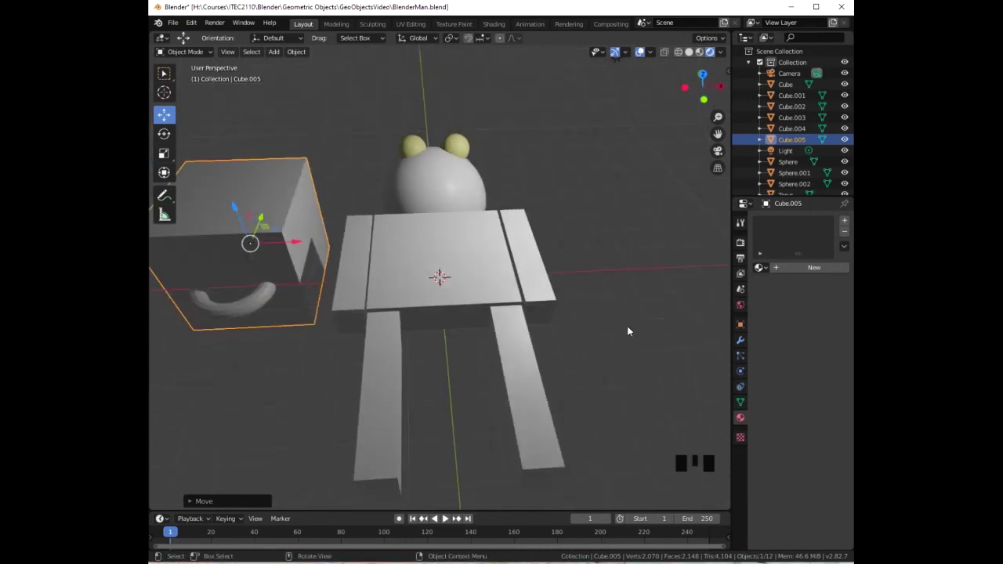
left_click(740, 325)
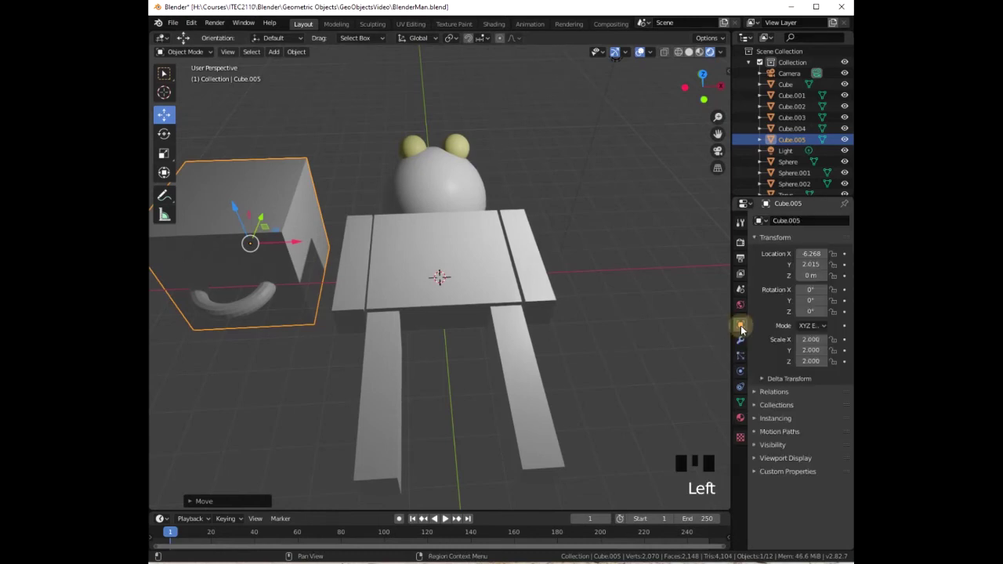
double_click(794, 221)
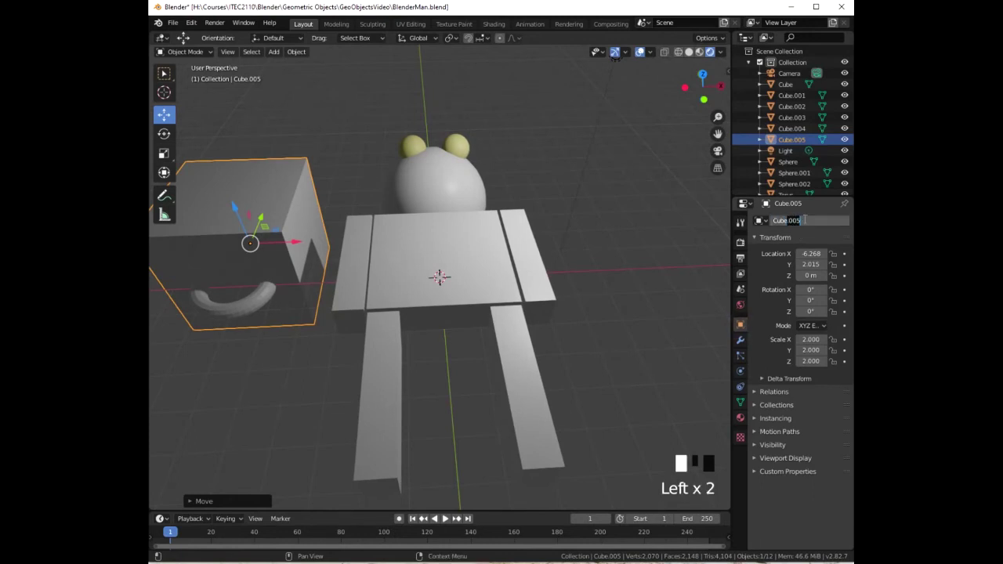
type("Delete")
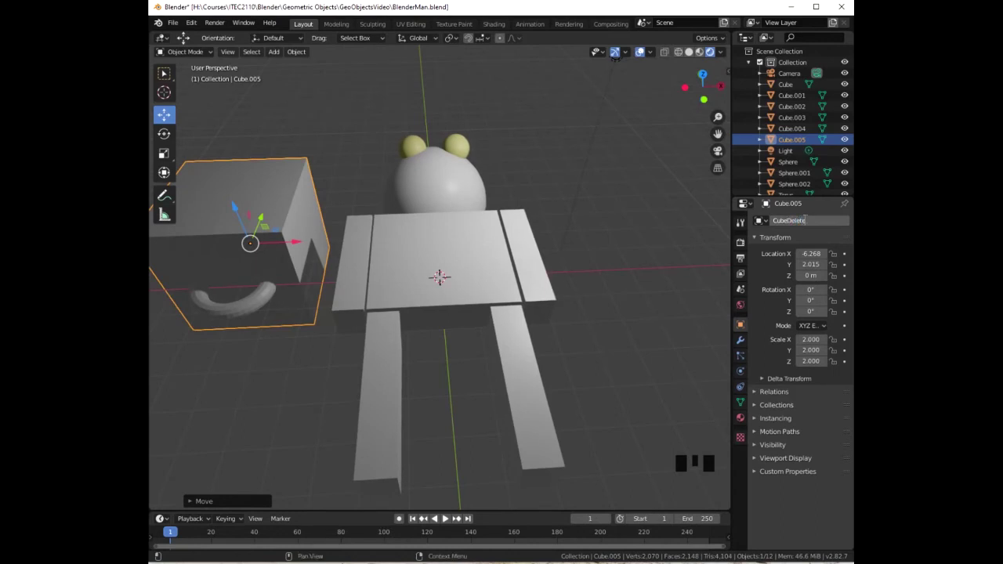
key("Return")
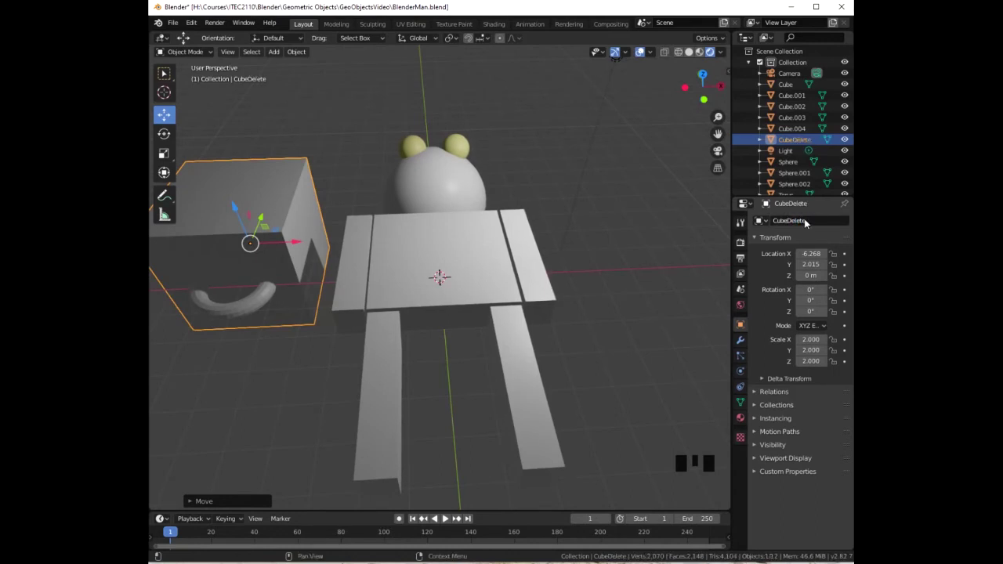
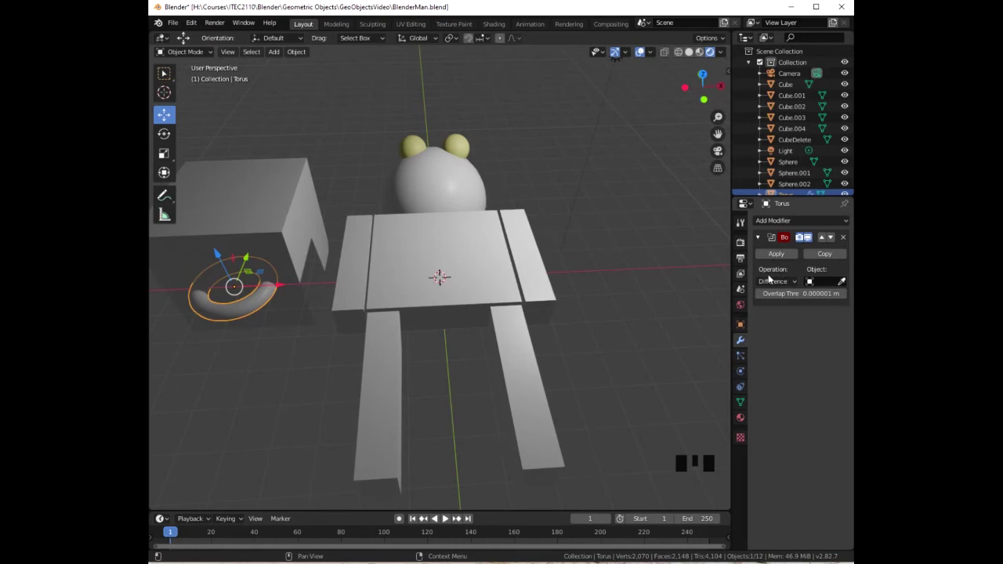
- Set CubeDelete as the object of the torus's Boolean Difference modifier and apply the modifier
left_click(810, 284)
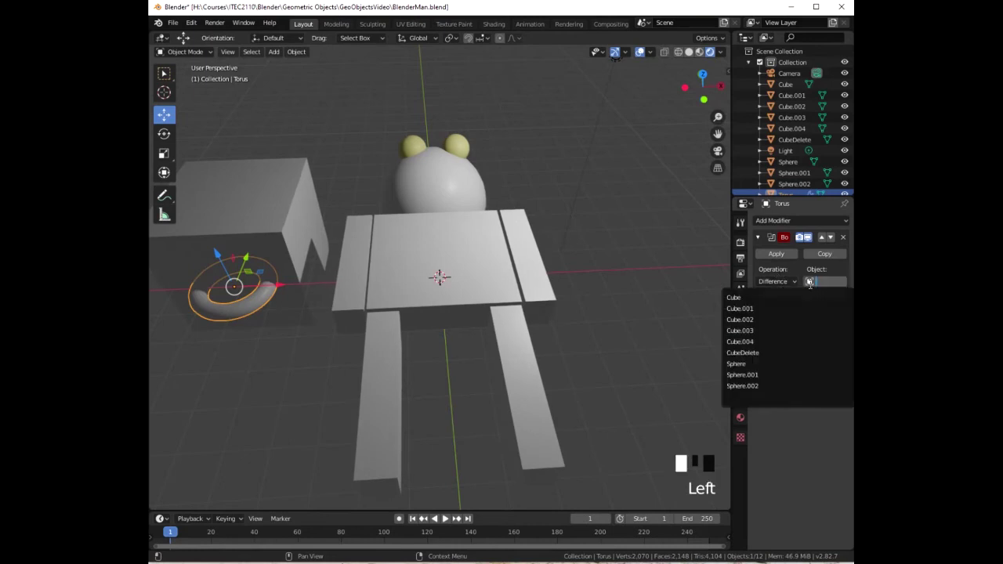
left_click(753, 353)
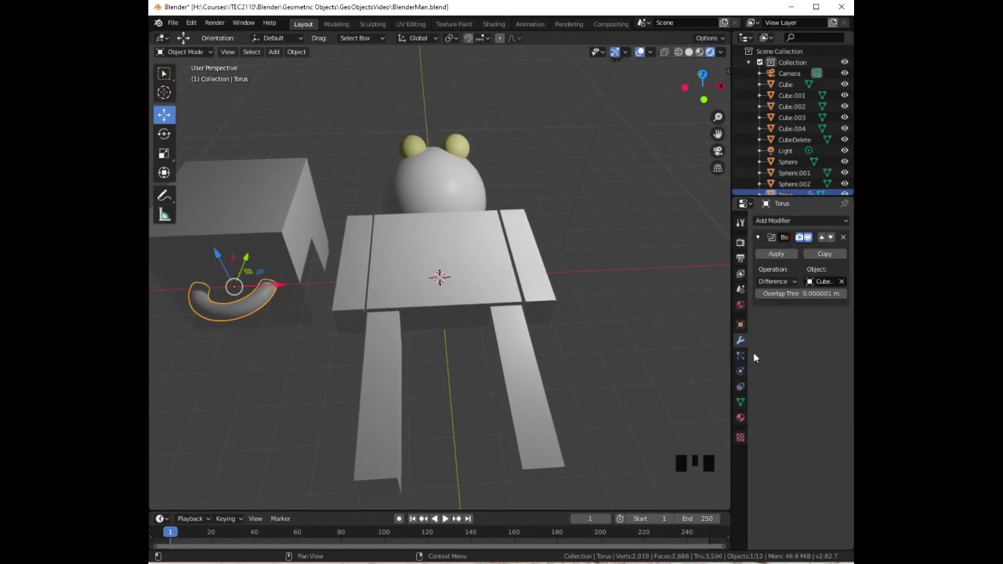
left_click(778, 256)
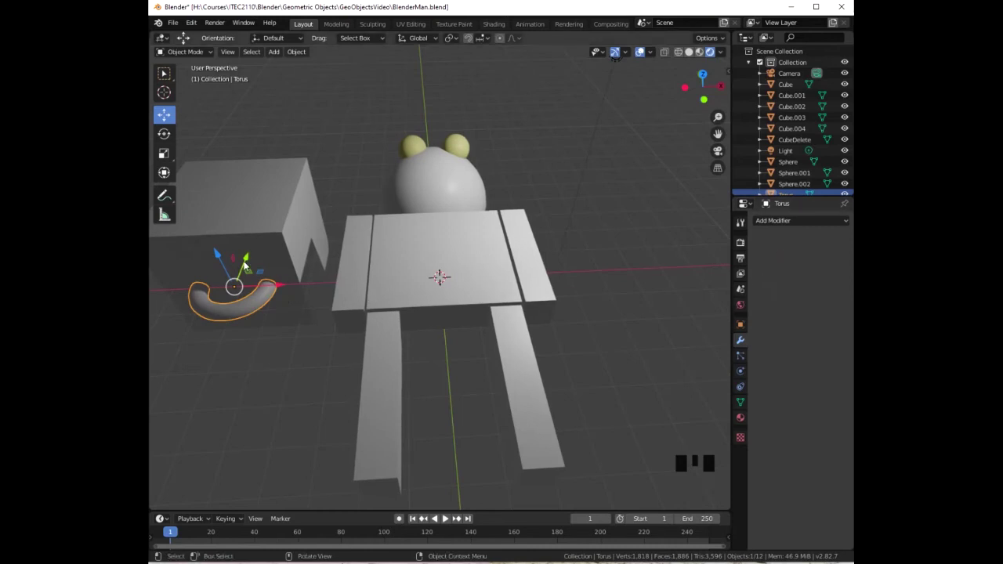
- Move the cut torus along negative Y clear of the cube, and delete the CubeDelete cube
left_click_drag(247, 262, 227, 301)
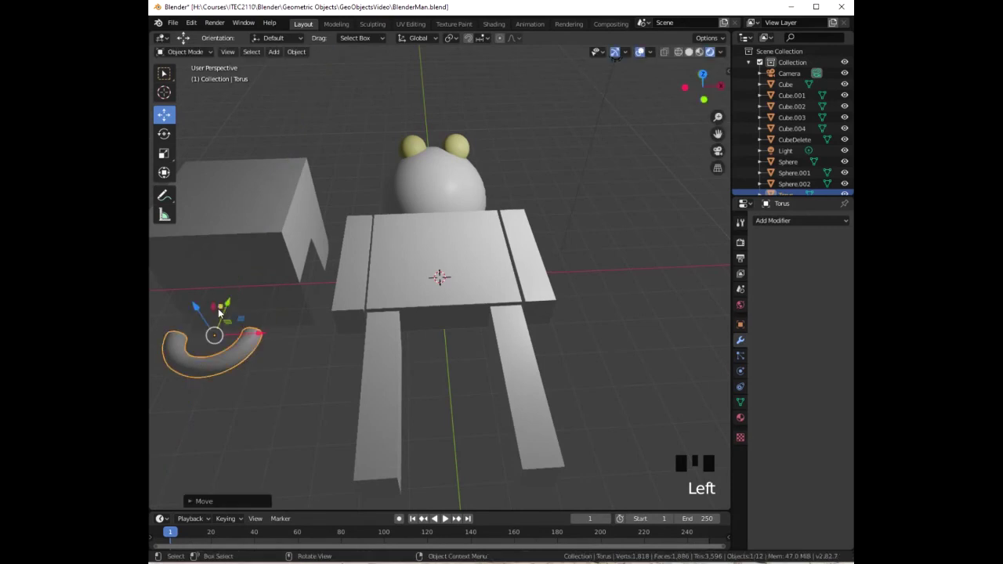
left_click(268, 217)
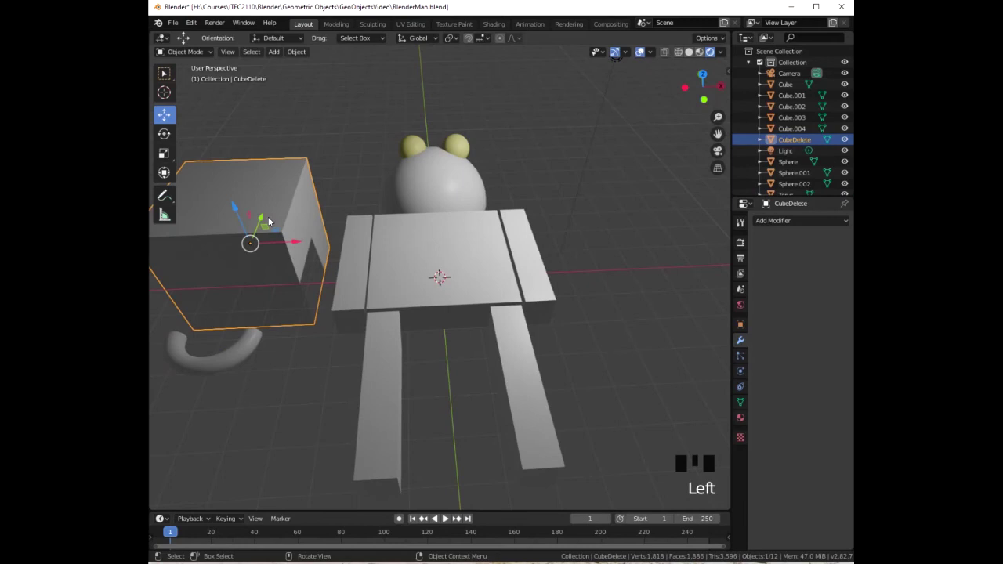
key("x")
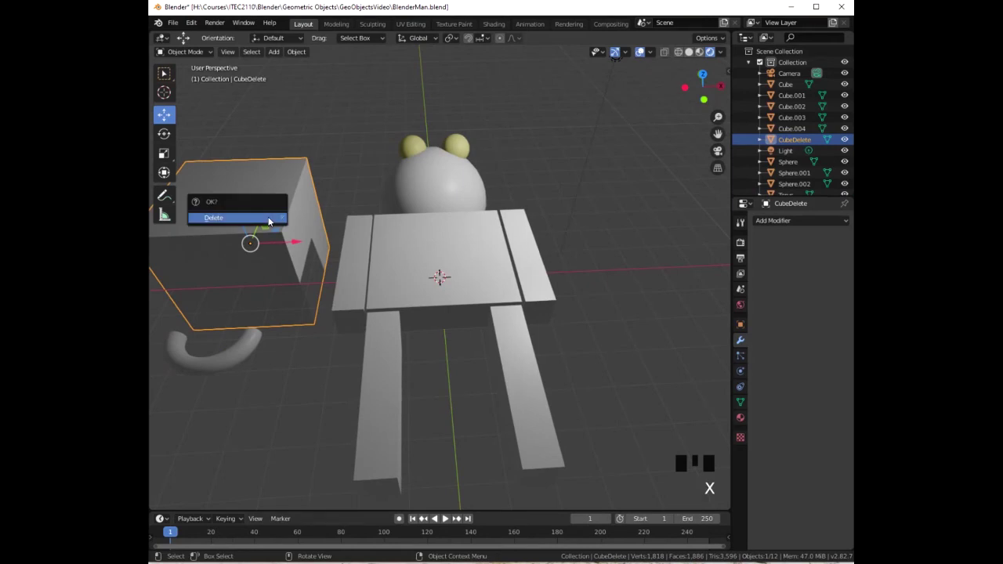
left_click(268, 219)
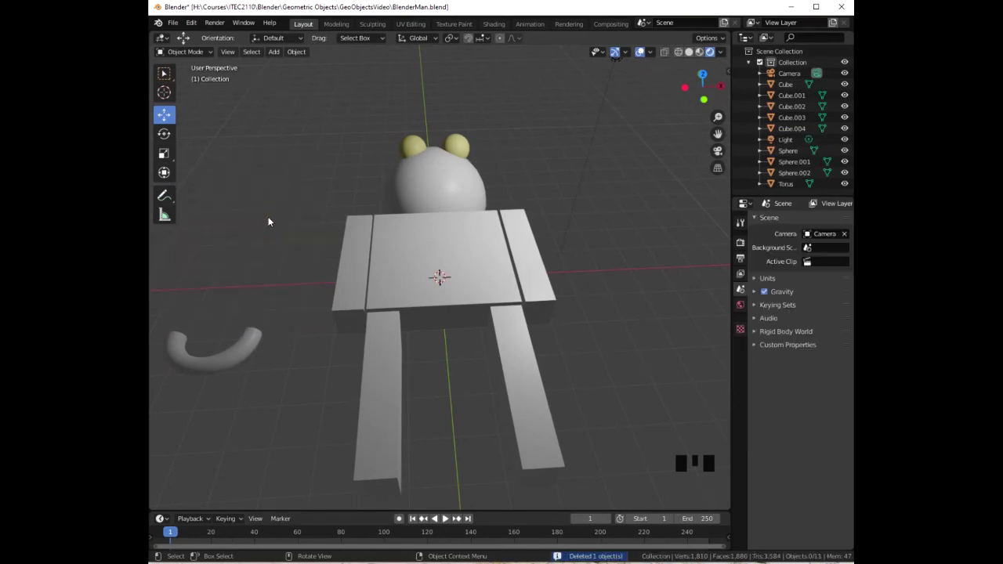
- Move the half torus onto the head below the eyes as a smile, and raise it along Z to the face's surface
key("KP_7")
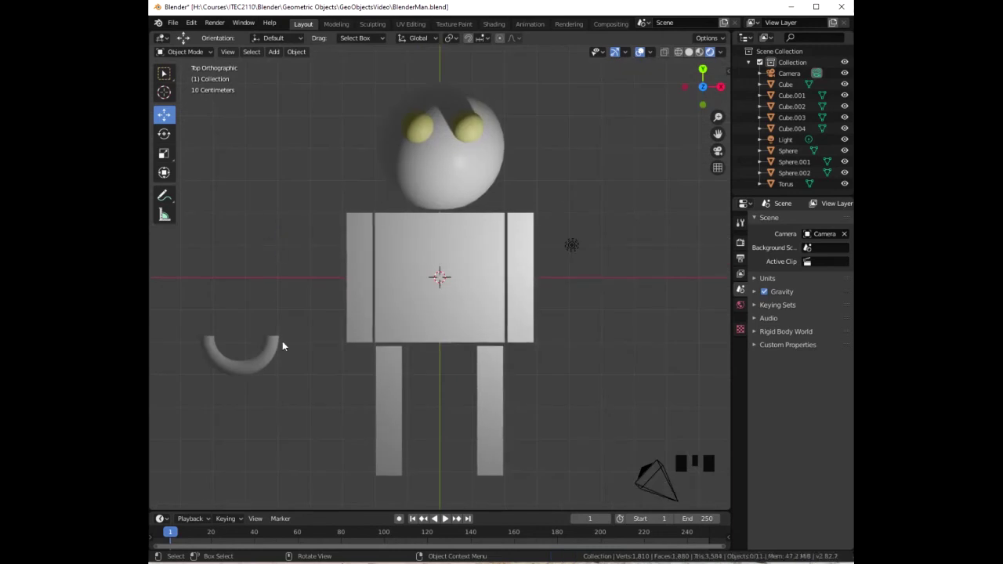
left_click(252, 371)
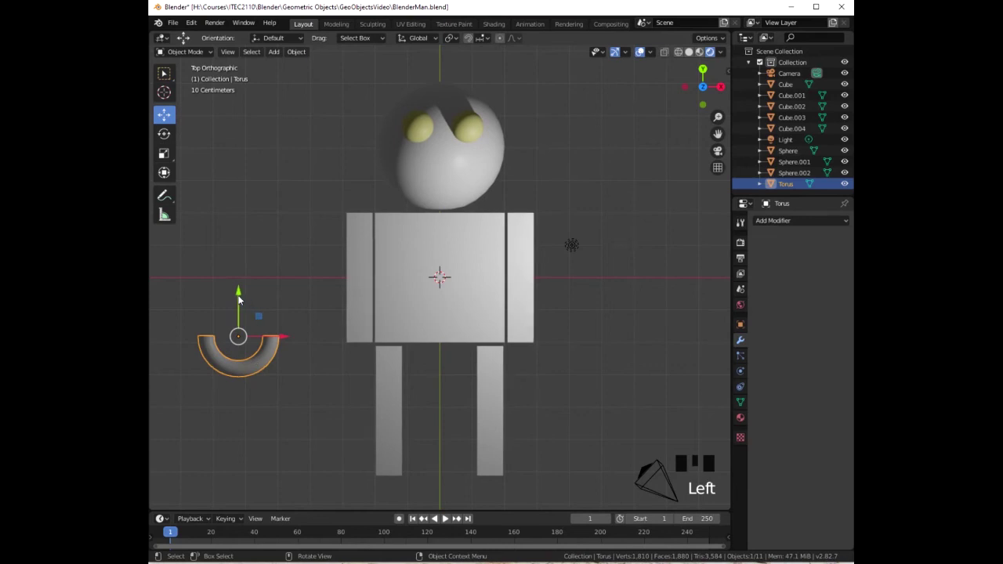
left_click_drag(239, 292, 239, 109)
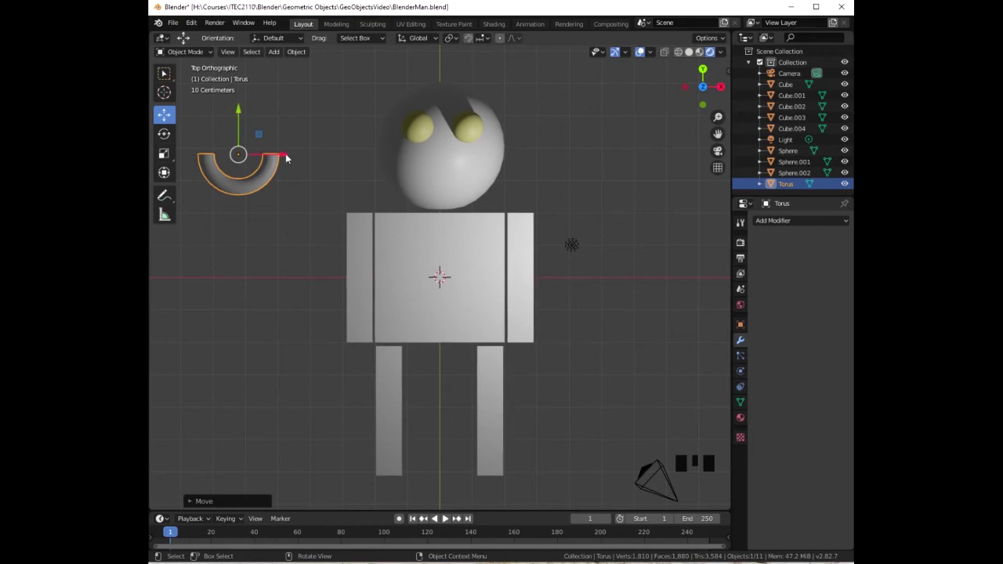
left_click_drag(286, 158, 492, 166)
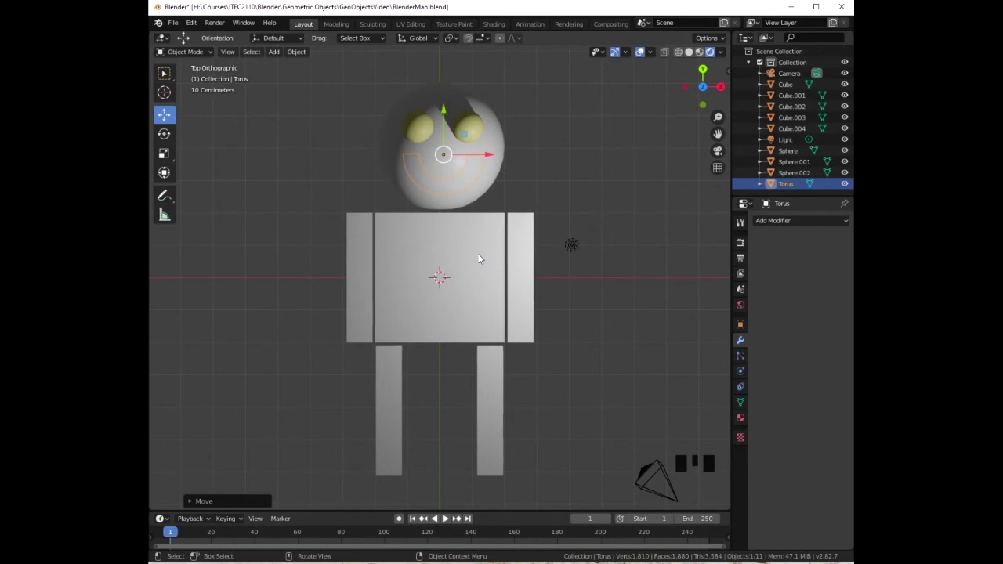
key("KP_3")
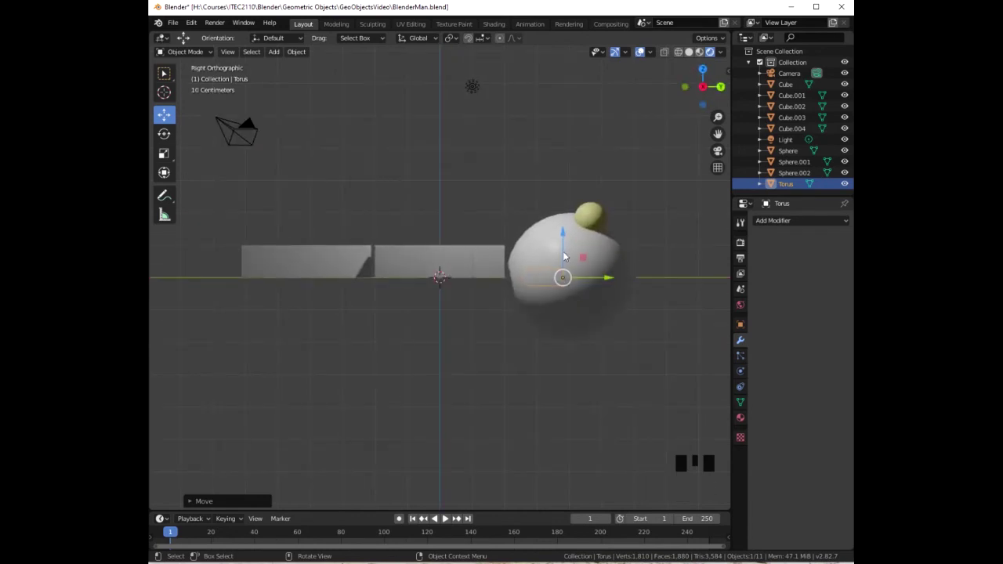
left_click_drag(562, 239, 561, 175)
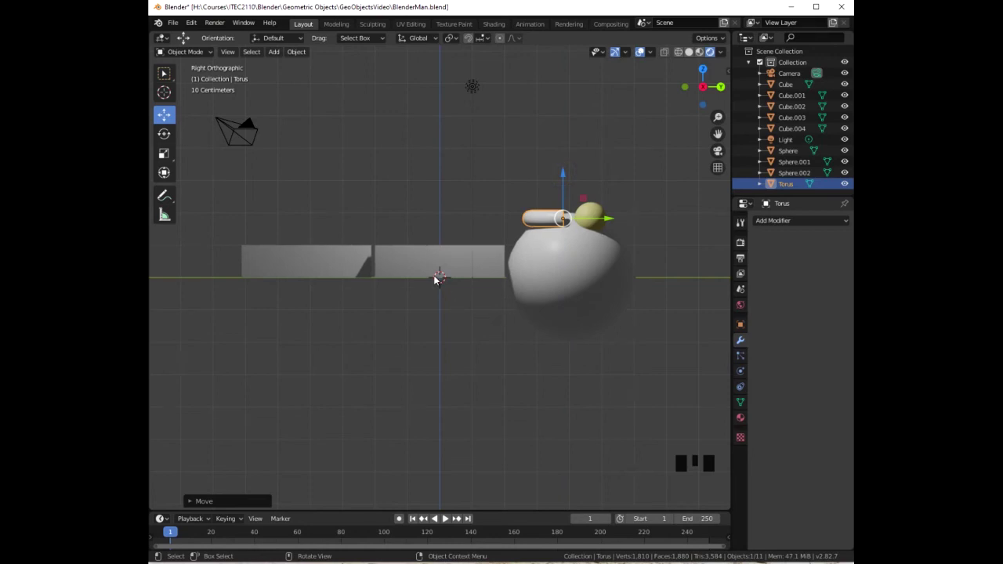
key("KP_7")
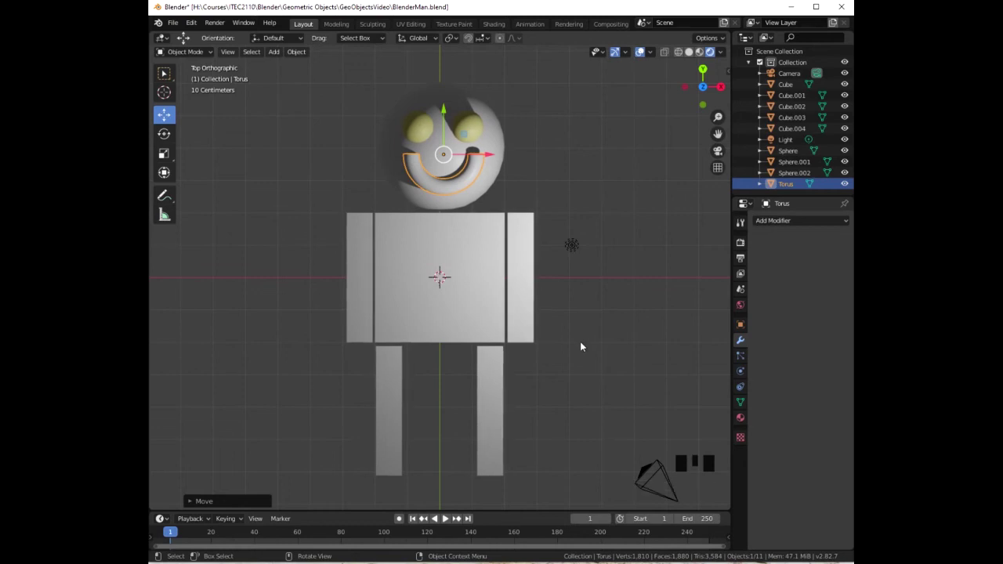
- Give the mouth a new material with a light orange base color, hue 0.106 and saturation 0.475
left_click(739, 417)
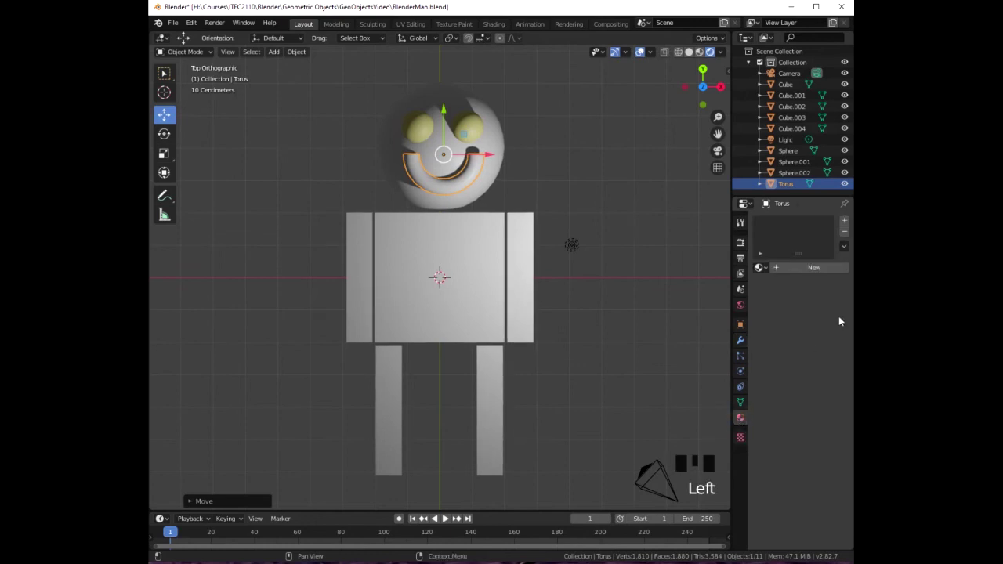
left_click(816, 268)
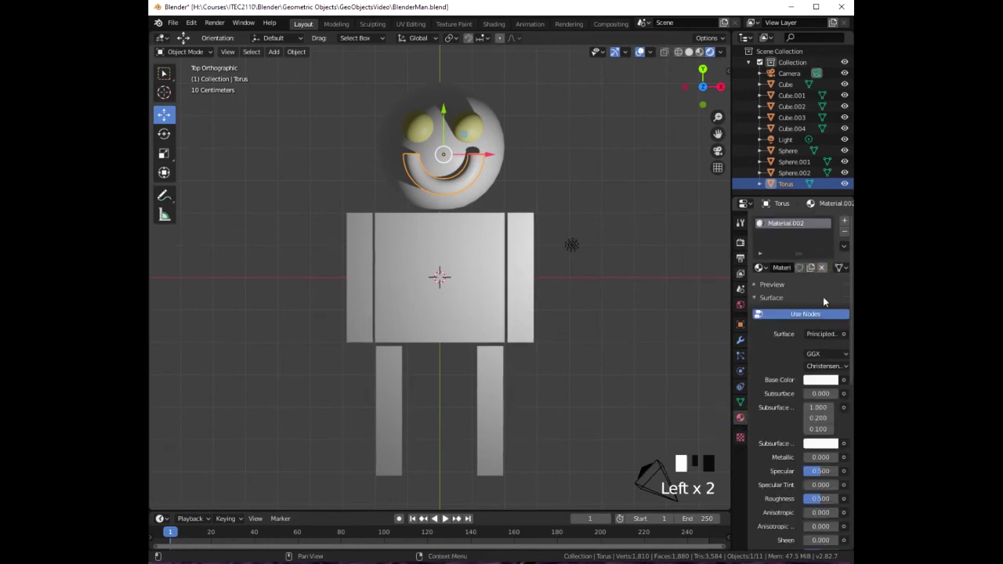
left_click(820, 380)
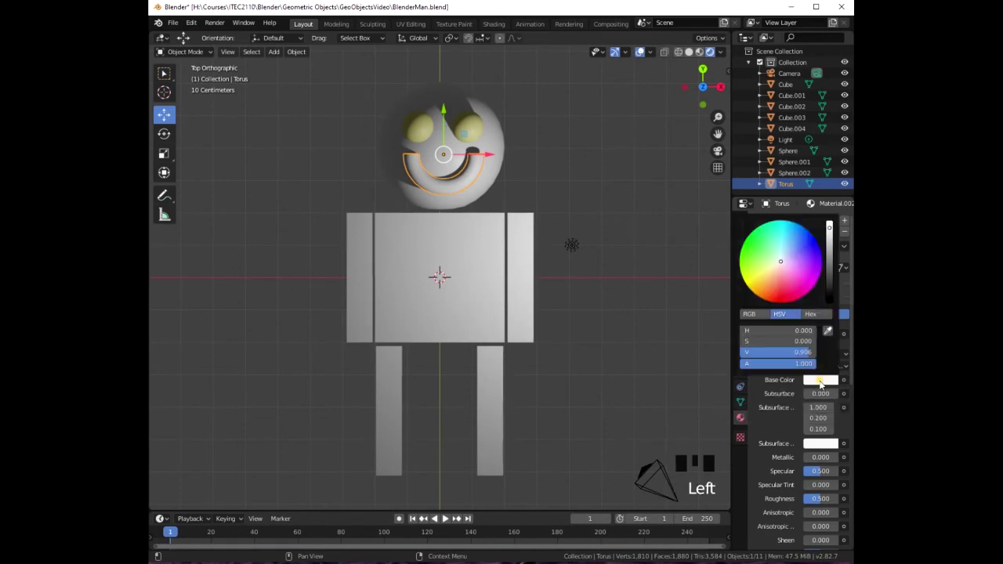
left_click(768, 275)
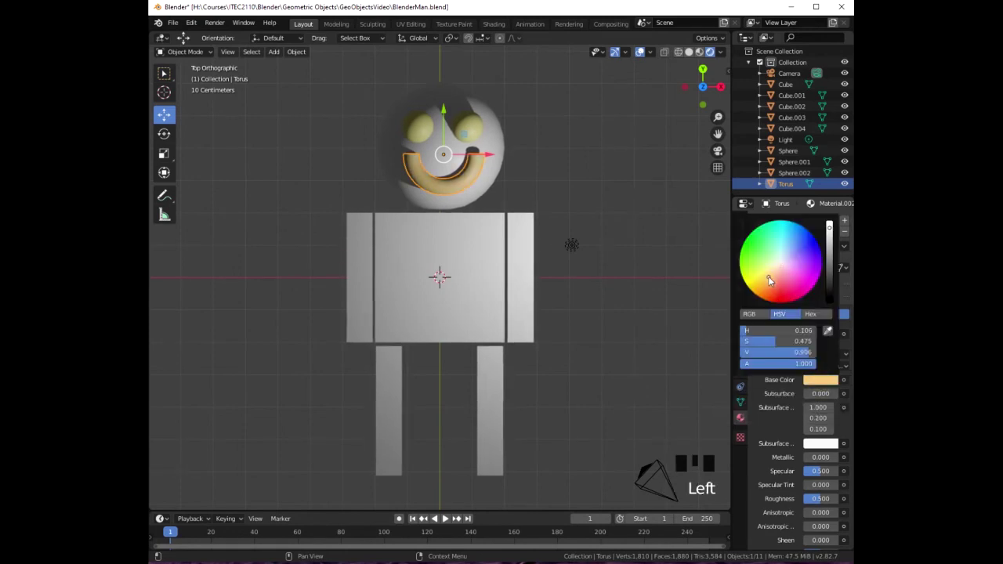
- Give the head sphere a new material with an orange base color, hue 0.074 and saturation 0.596
left_click(493, 135)
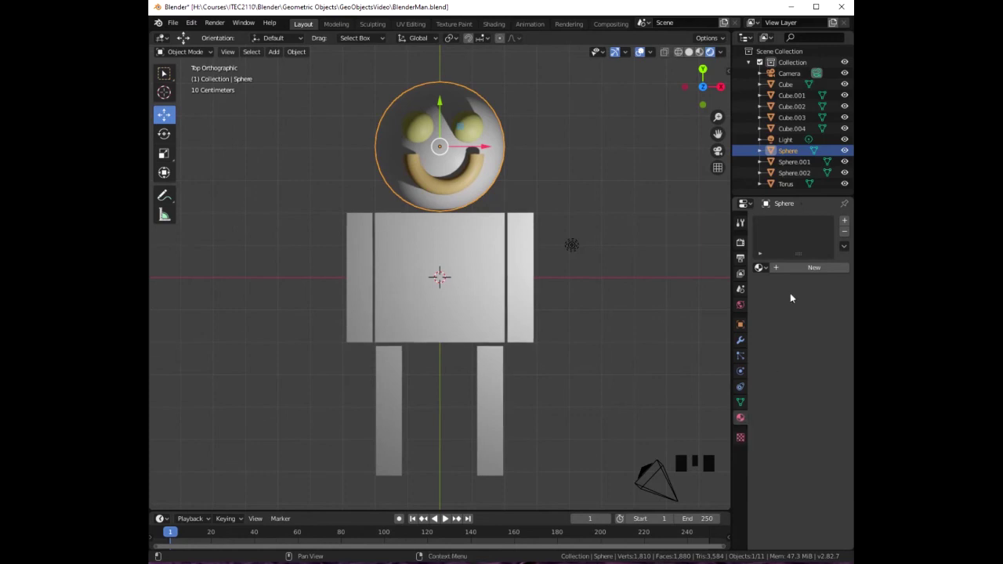
left_click(810, 269)
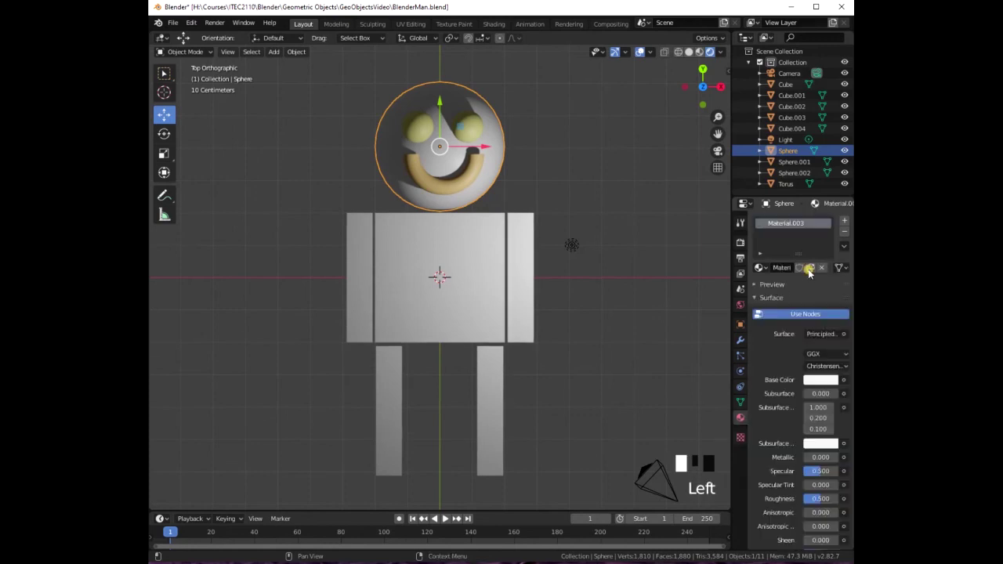
left_click(818, 380)
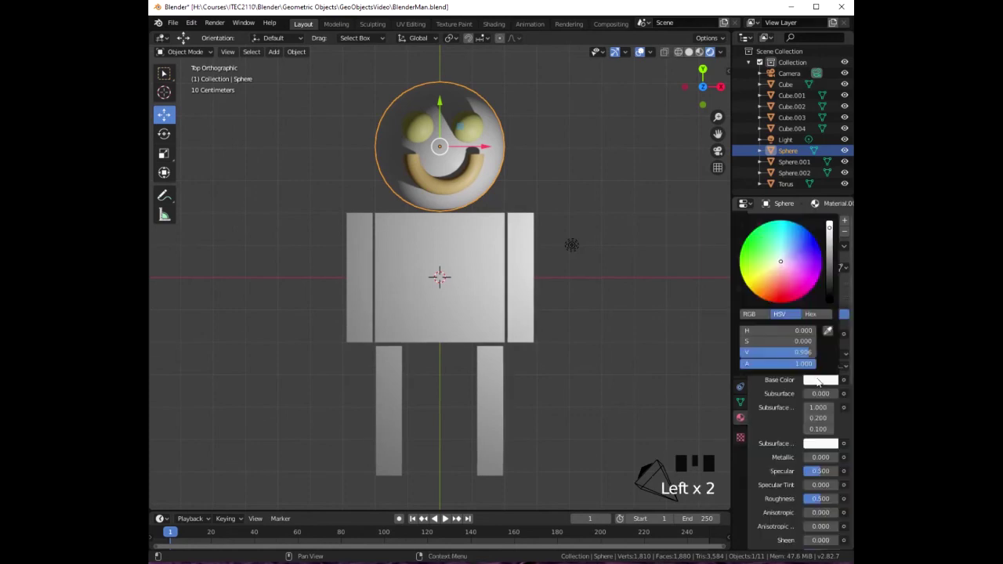
left_click(770, 288)
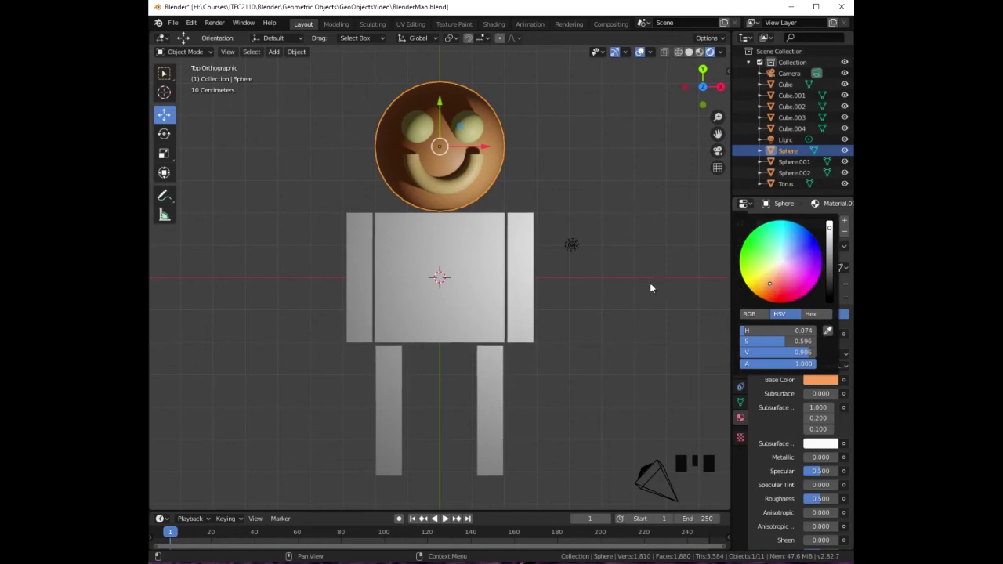
- Set the base color of the material shared by the torso and limbs to light green, hue 0.275 and saturation 0.594
left_click(451, 240)
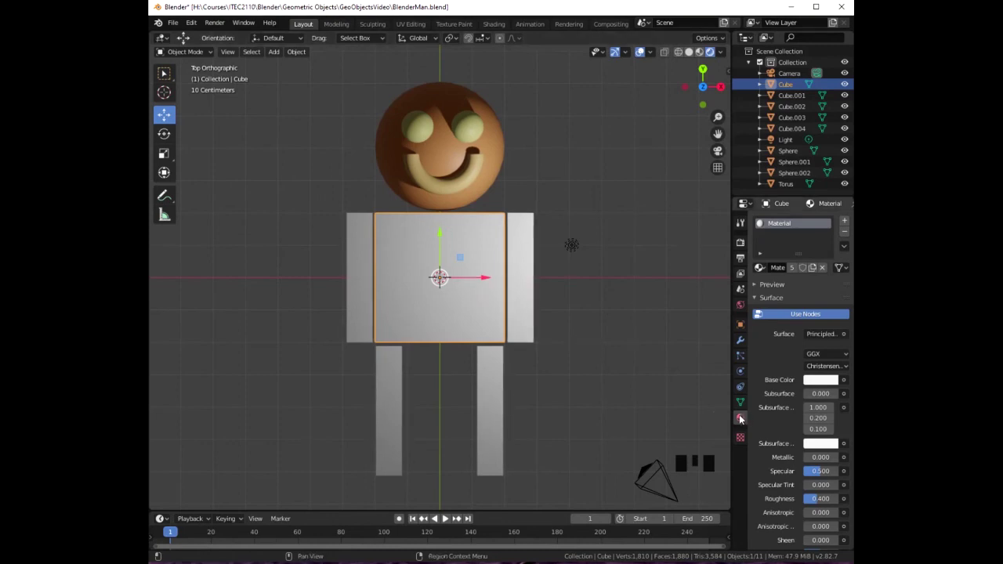
left_click(815, 381)
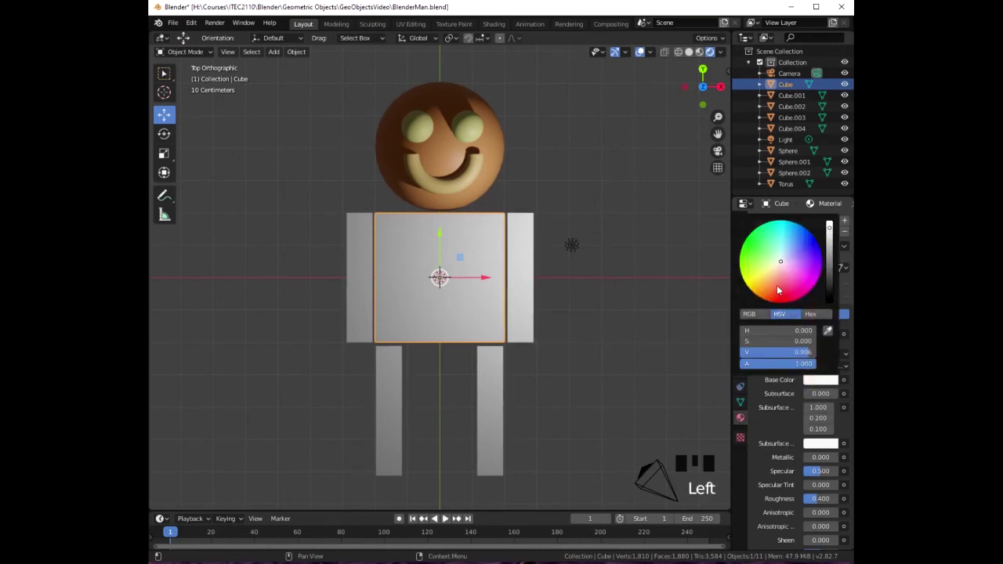
left_click(757, 262)
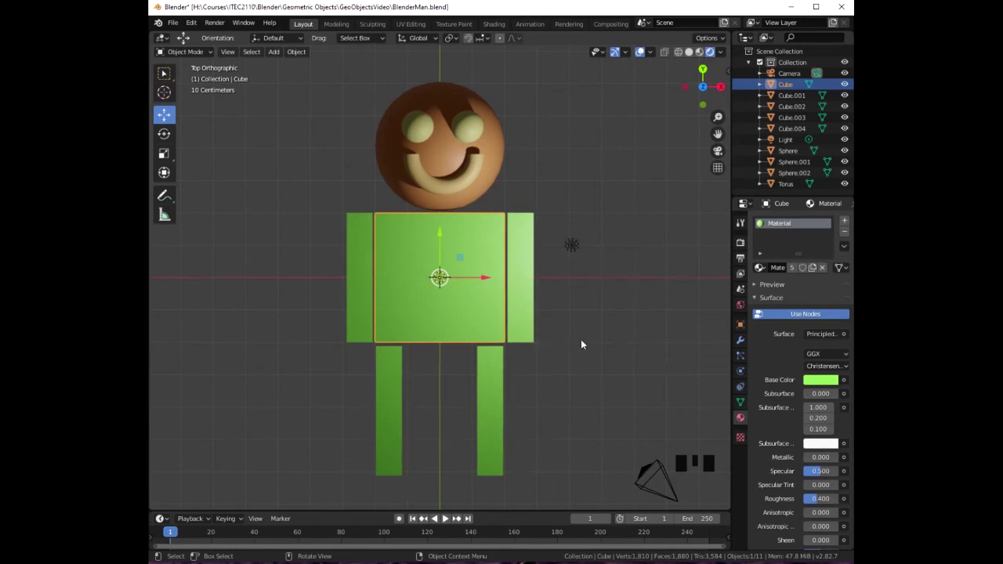
- Make the torso's material a single-user copy and give it a turquoise green base color, leaving the arms and legs light green
left_click(792, 268)
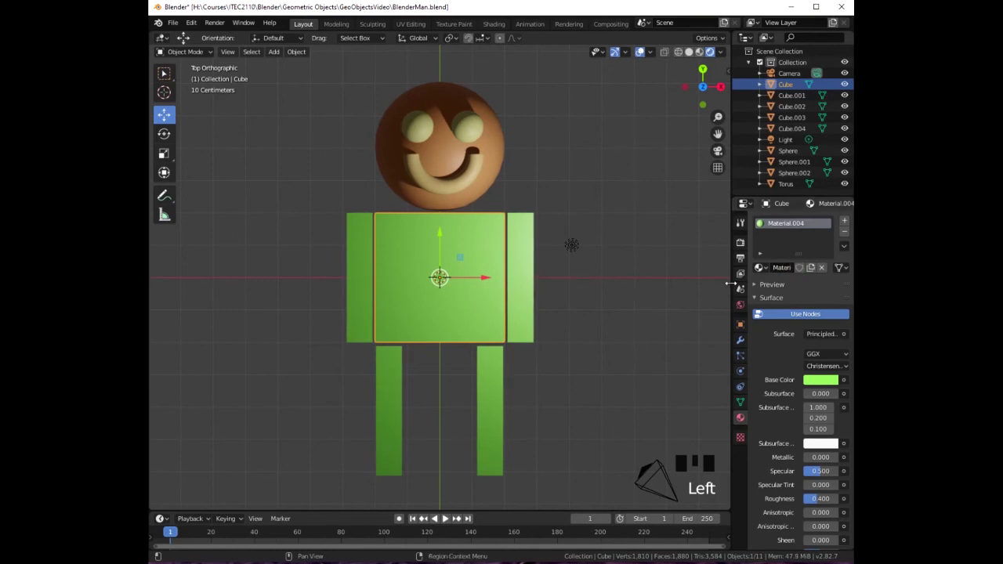
left_click(813, 382)
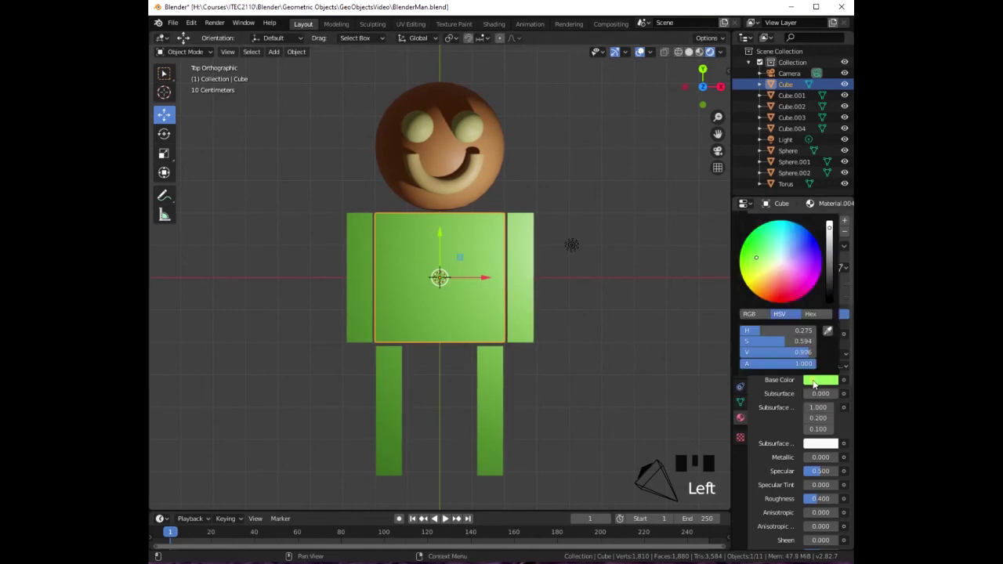
left_click(811, 243)
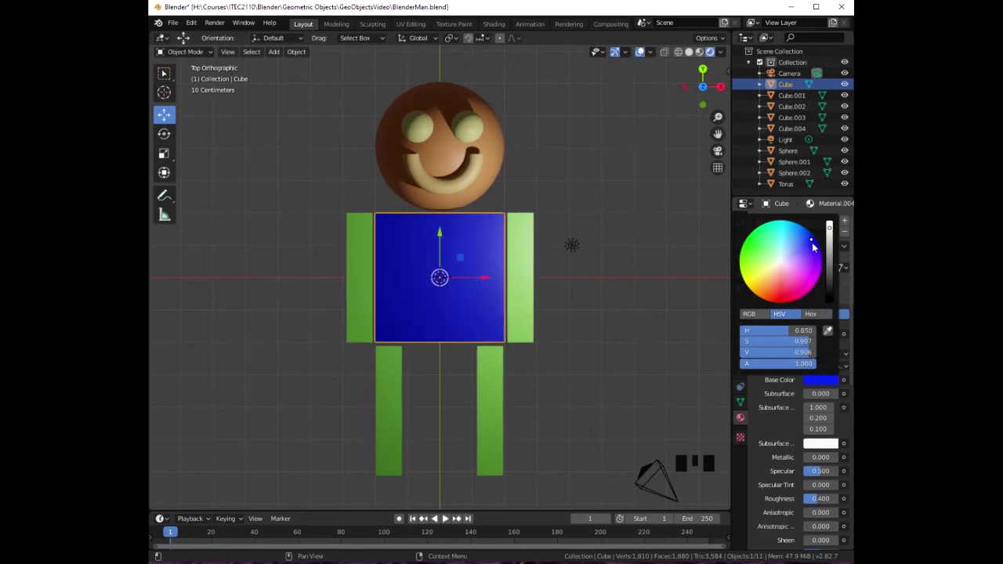
left_click(756, 235)
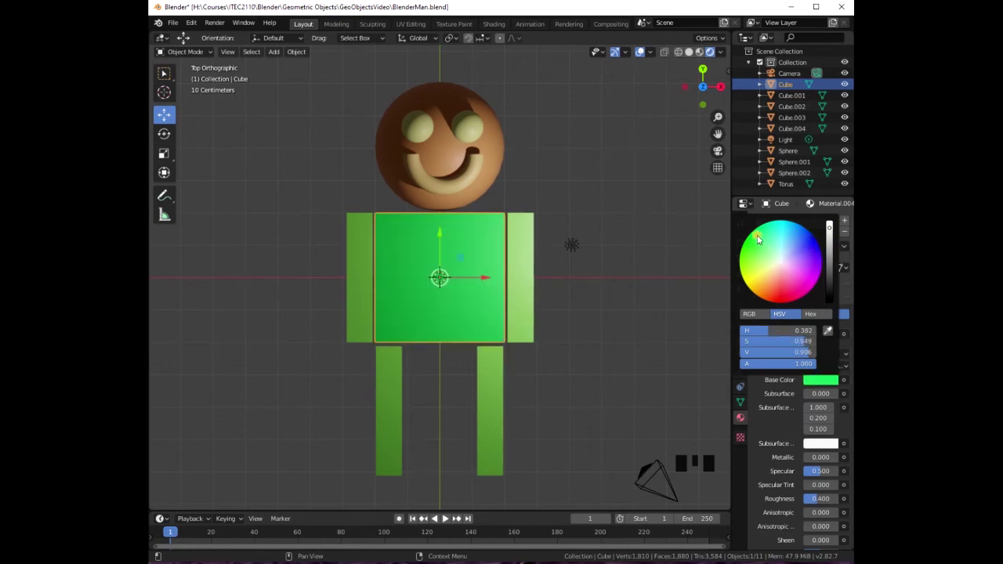
left_click(768, 227)
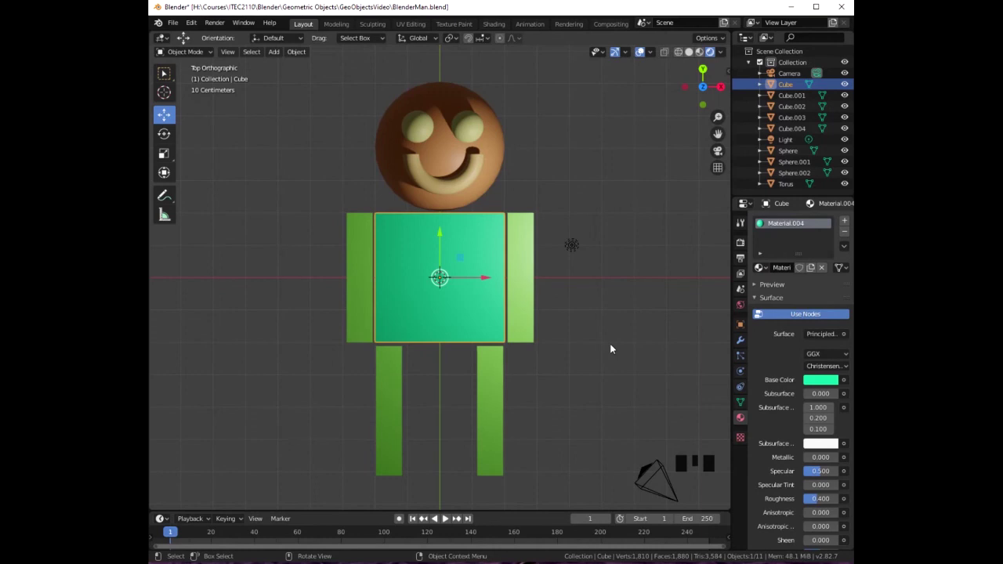
- Look through the scene camera and lock the camera to the view
key("KP_0")
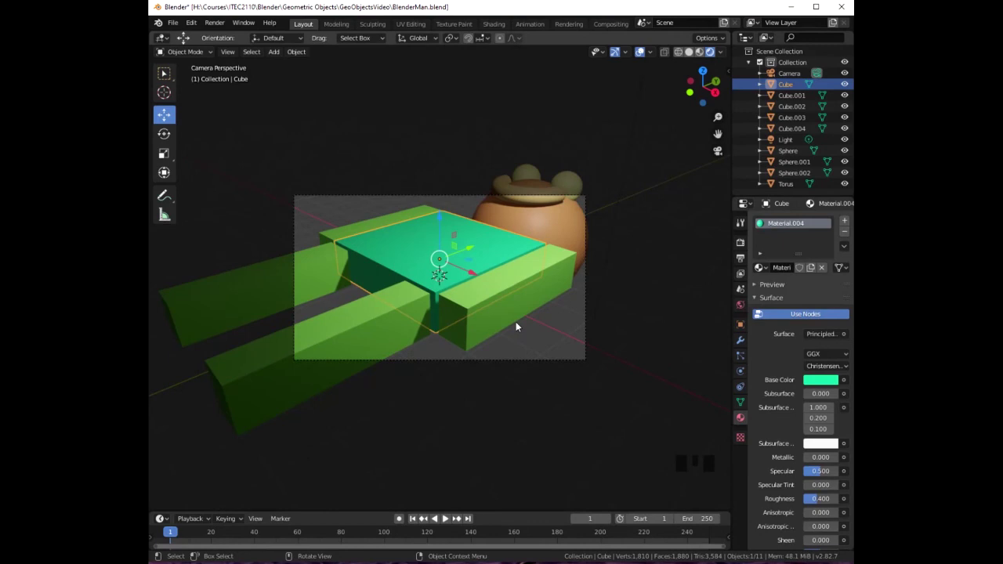
key("n")
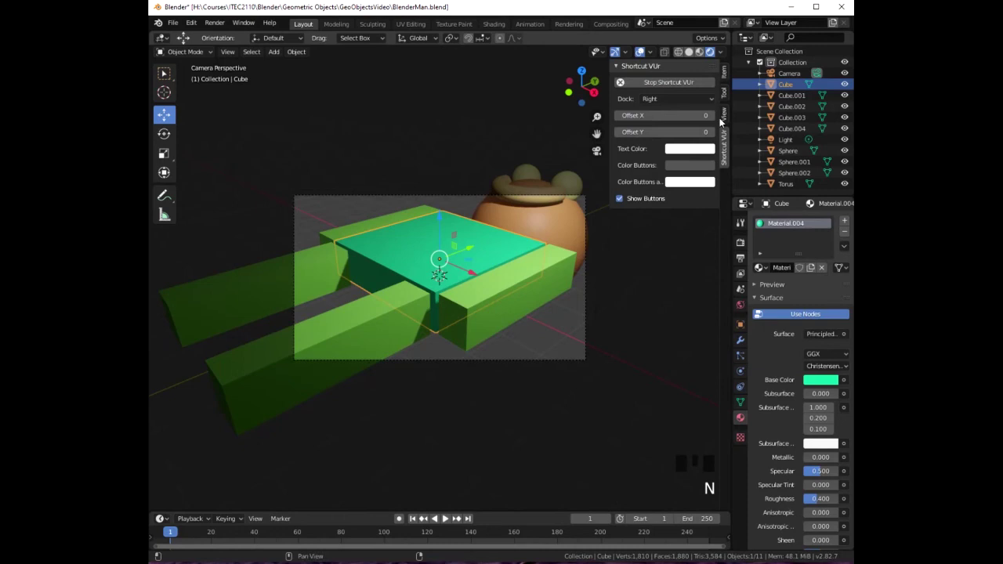
left_click(724, 118)
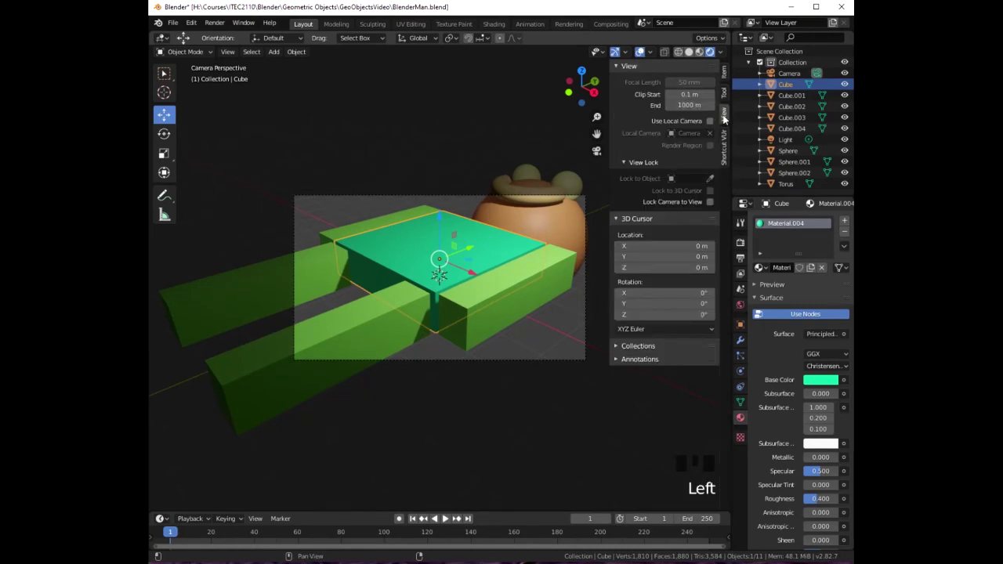
left_click(711, 202)
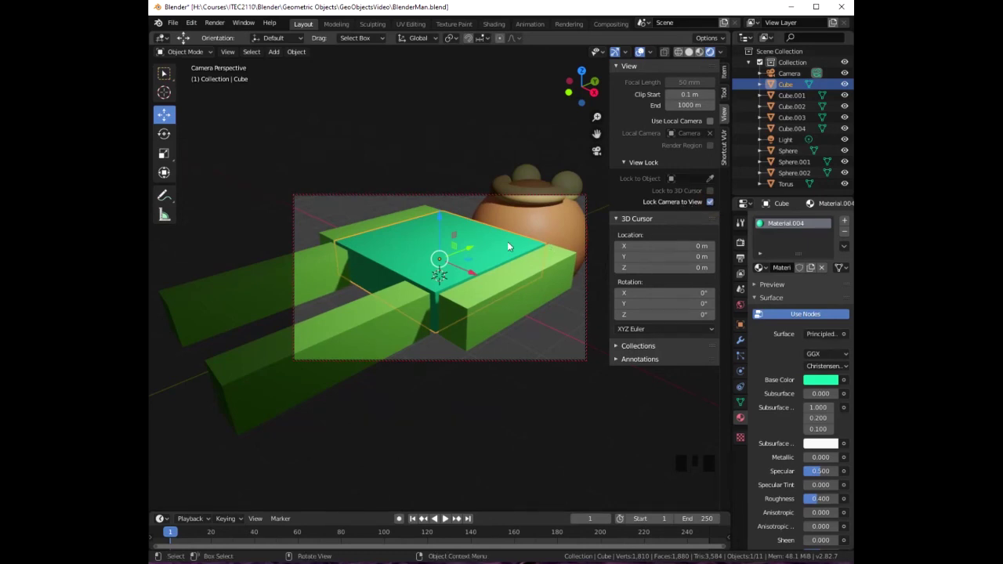
- Pull the locked camera back and tilt it to look down more steeply, fitting the character in the camera frame
scroll(508, 246, "down", 2)
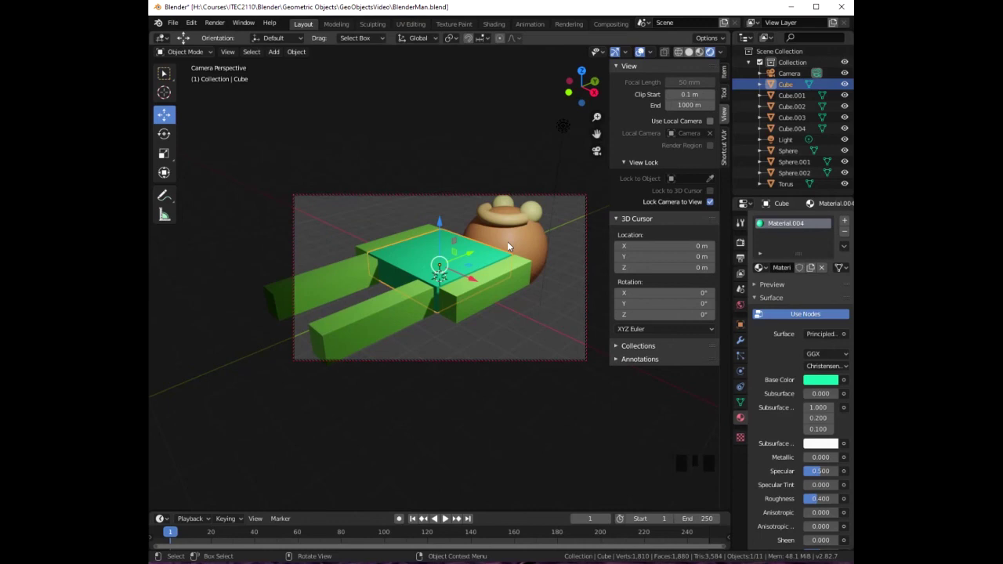
scroll(473, 250, "down", 1)
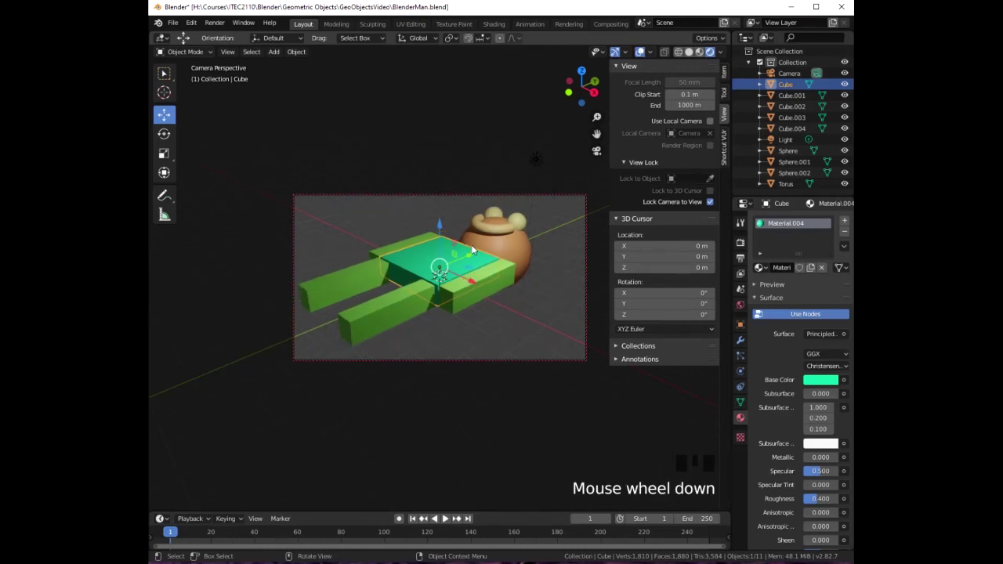
middle_click_drag(472, 250, 472, 283)
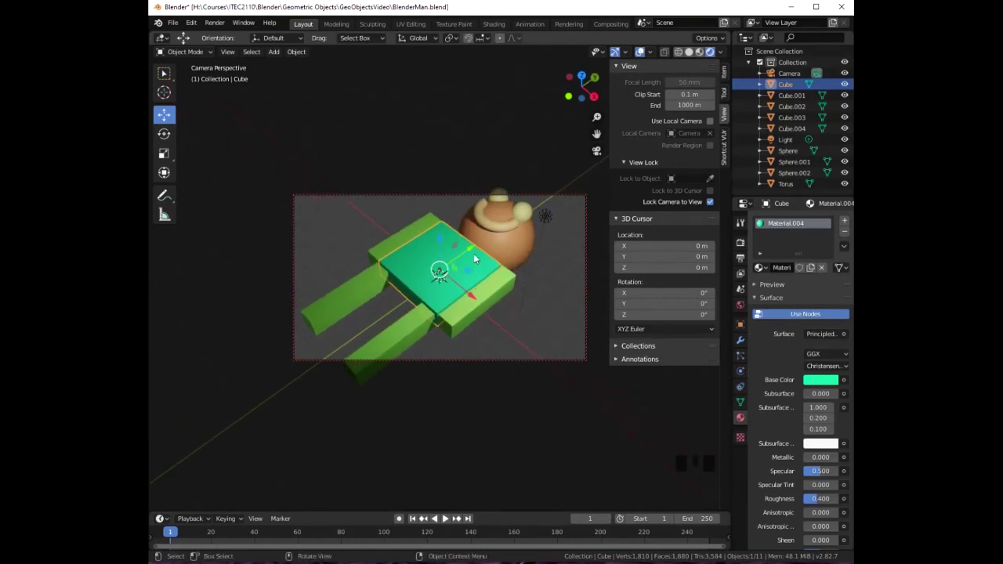
scroll(475, 255, "down", 1)
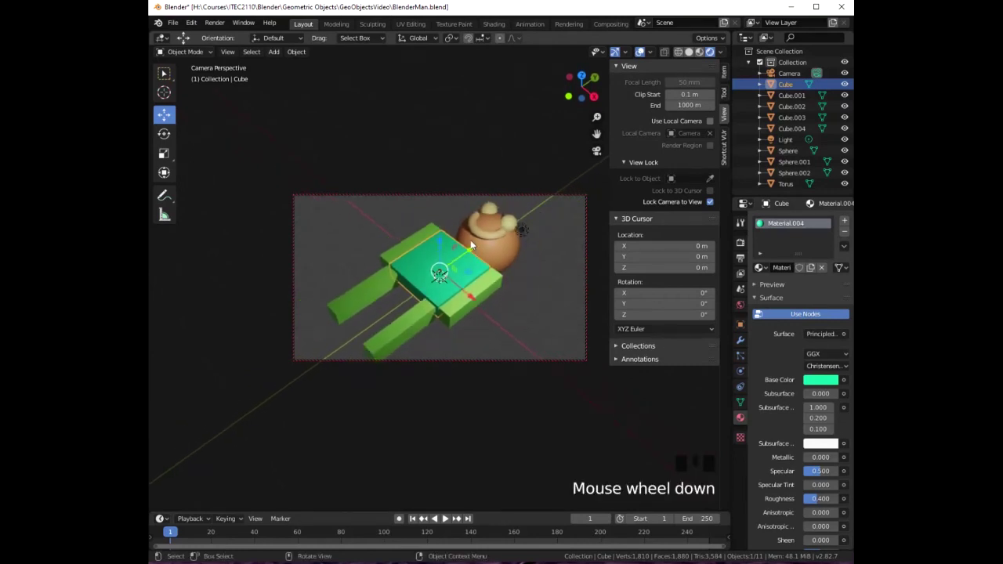
middle_click_drag(471, 241, 480, 265)
mouse_move(473, 330)
middle_mouse_down()
mouse_move(492, 329)
mouse_move(477, 327)
middle_mouse_up()
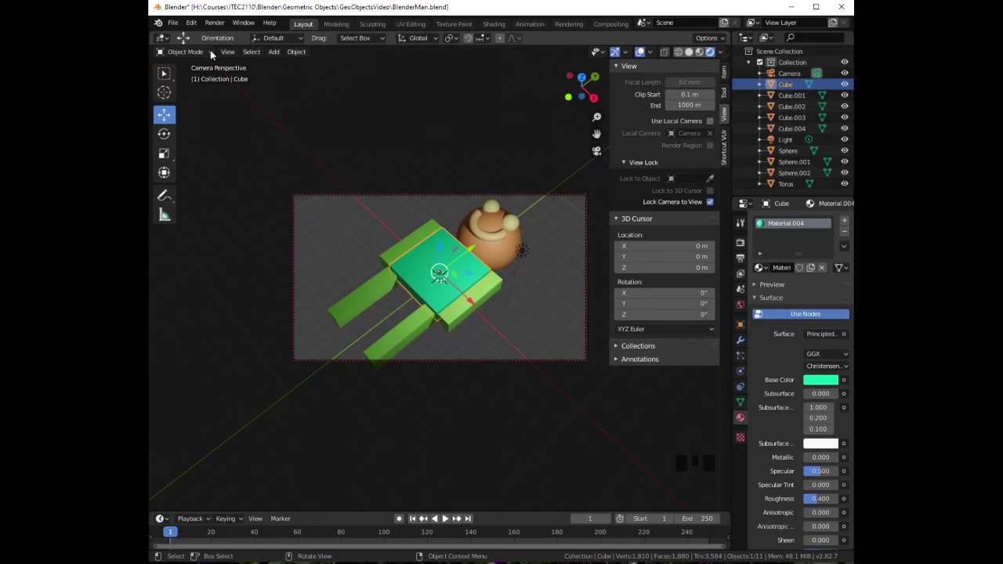
left_click(207, 24)
- Raise the light along Z and move it along positive Y to sit above the head, working from the right view
left_click(521, 251)
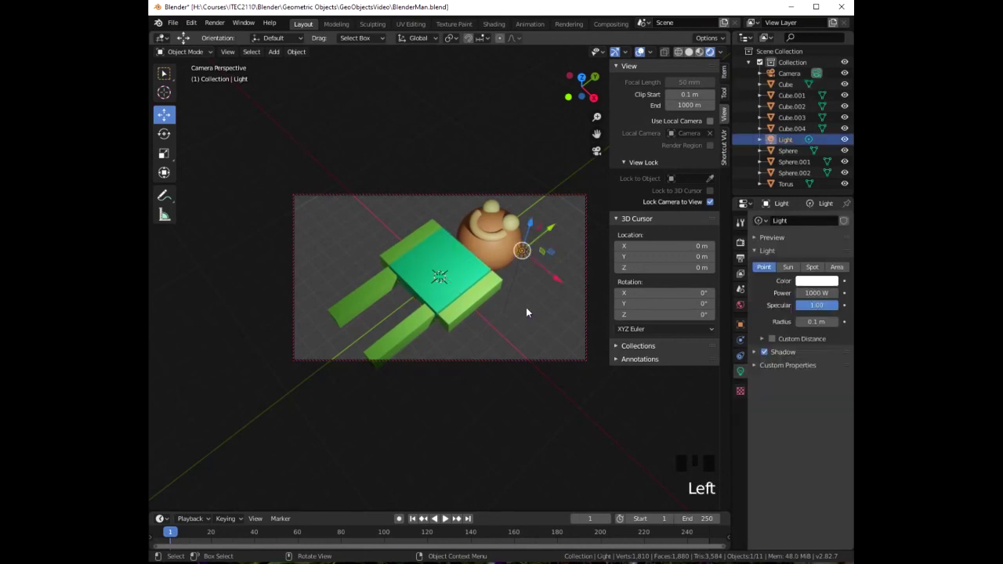
key("KP_3")
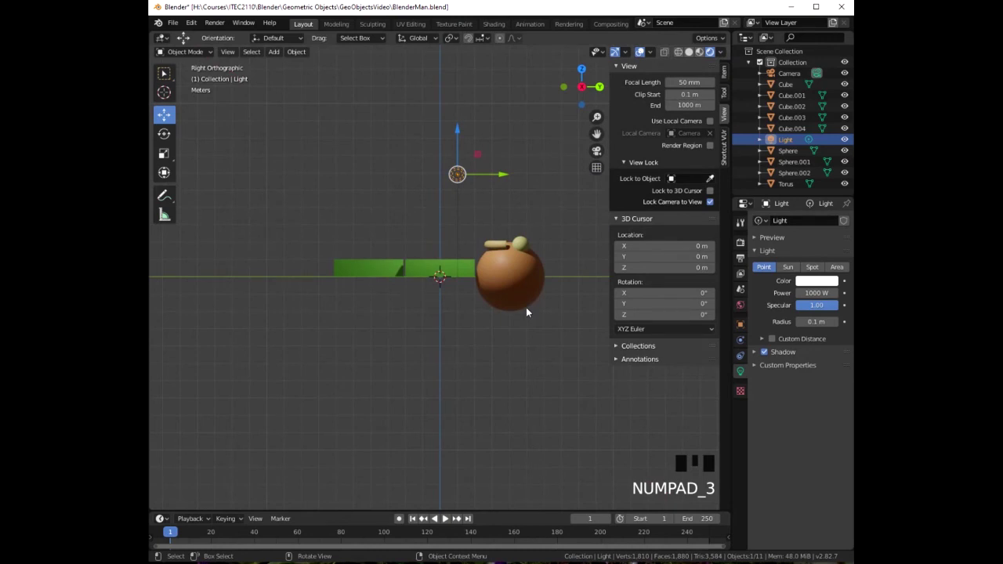
left_click_drag(458, 135, 575, 131)
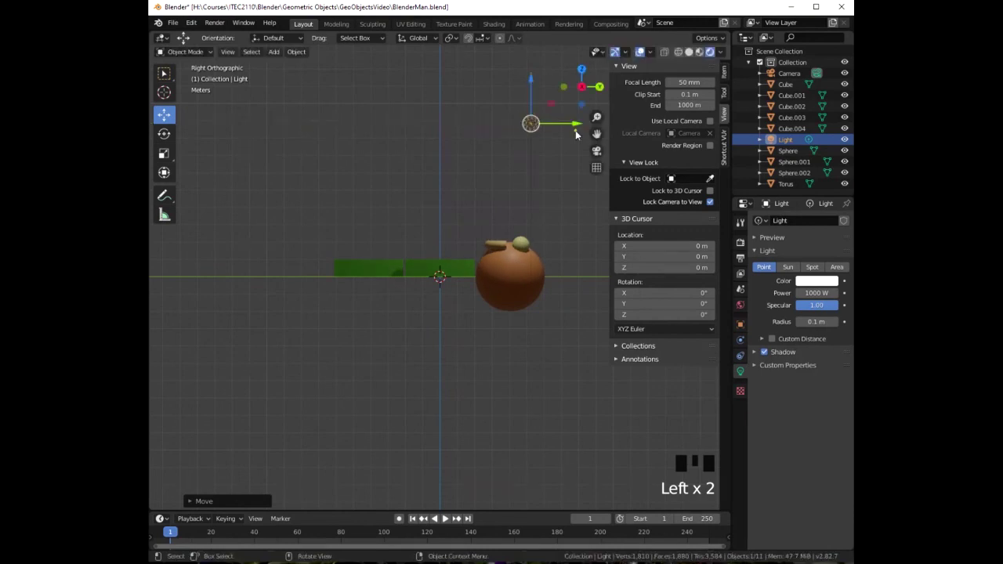
- Duplicate the light and move the copy along negative X to the opposite side of the head
key("shift+d")
left_click(534, 159)
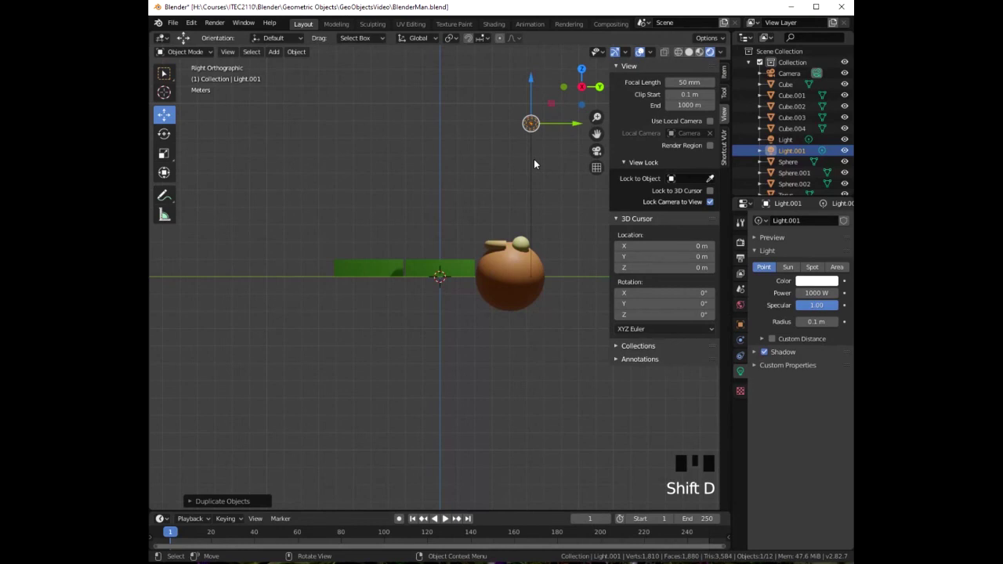
key("KP_7")
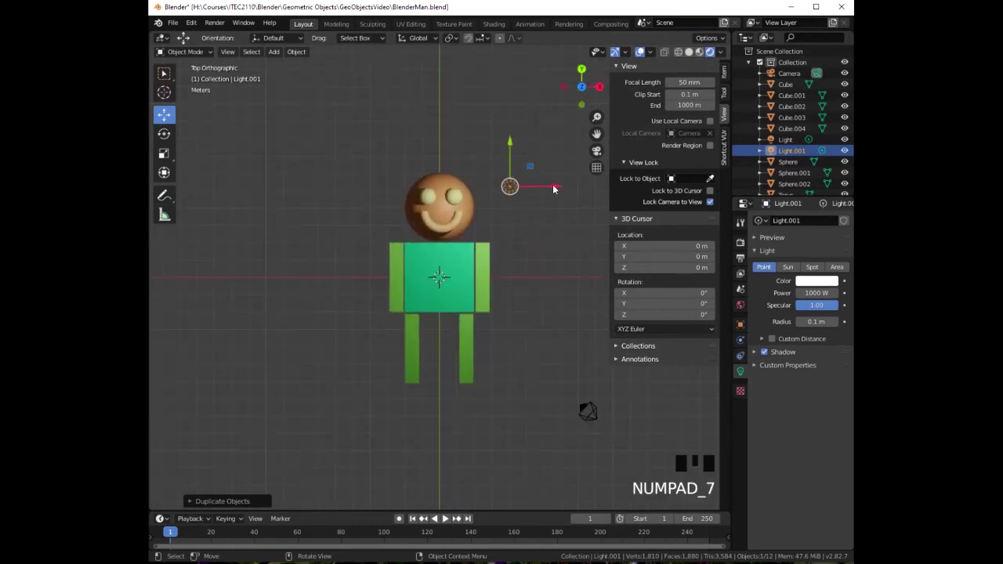
left_click_drag(553, 188, 387, 178)
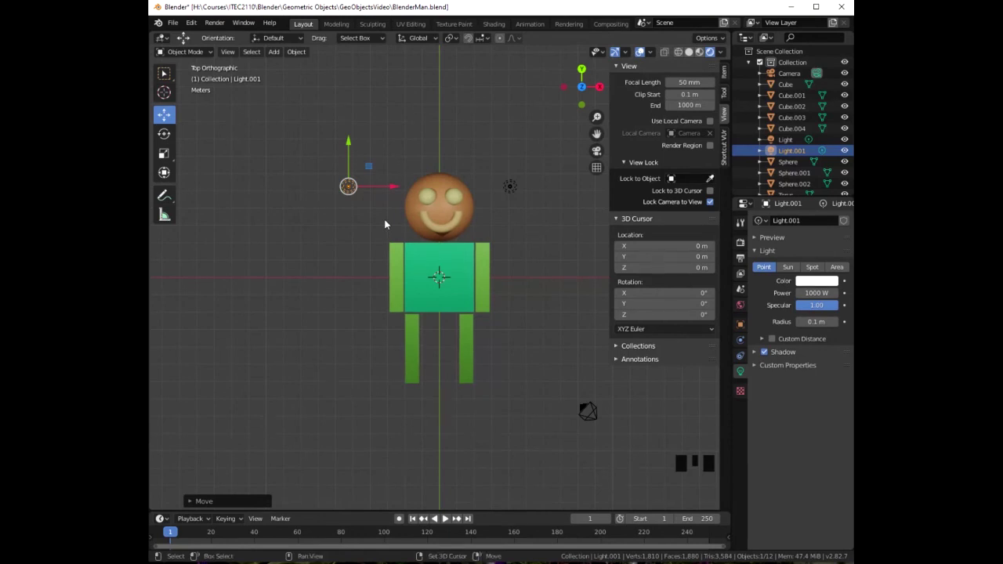
- Duplicate the light twice more, placing one copy beside each foot so that four lights surround the character
key("shift+d")
right_click(384, 224)
left_click_drag(348, 142, 352, 349)
key("shift+d")
right_click(352, 347)
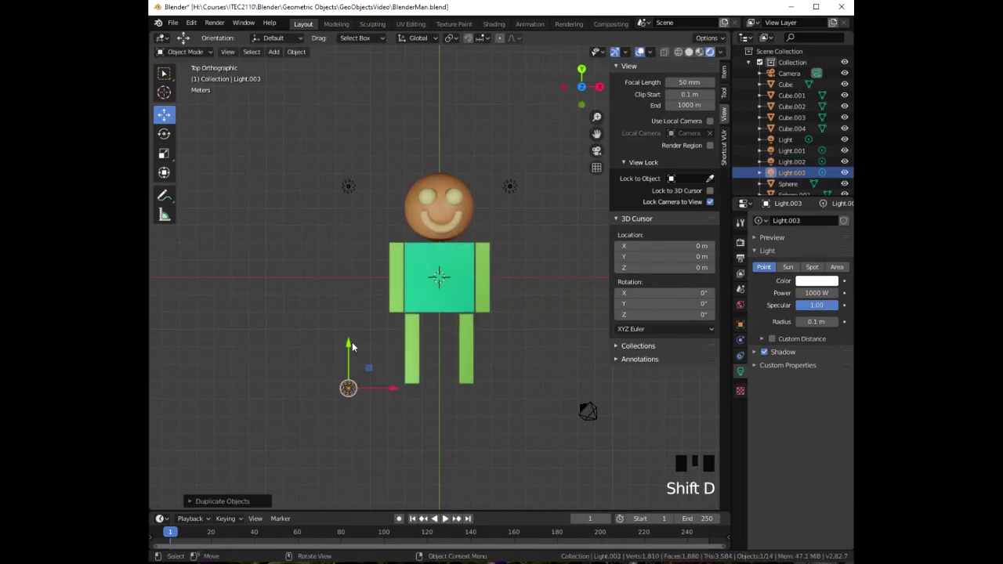
left_click_drag(386, 388, 548, 387)
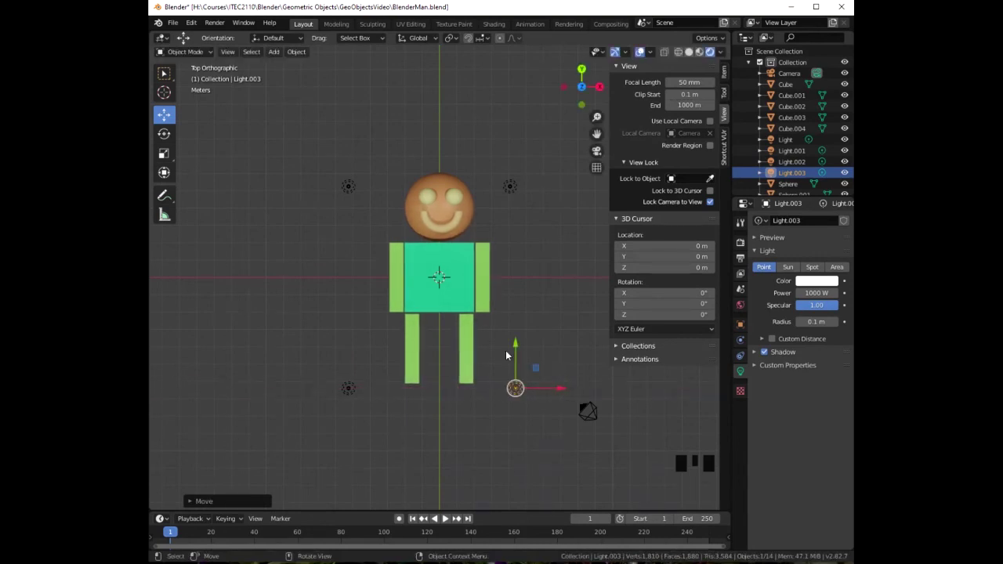
- Return to the camera's view and save the Blender file
key("KP_0")
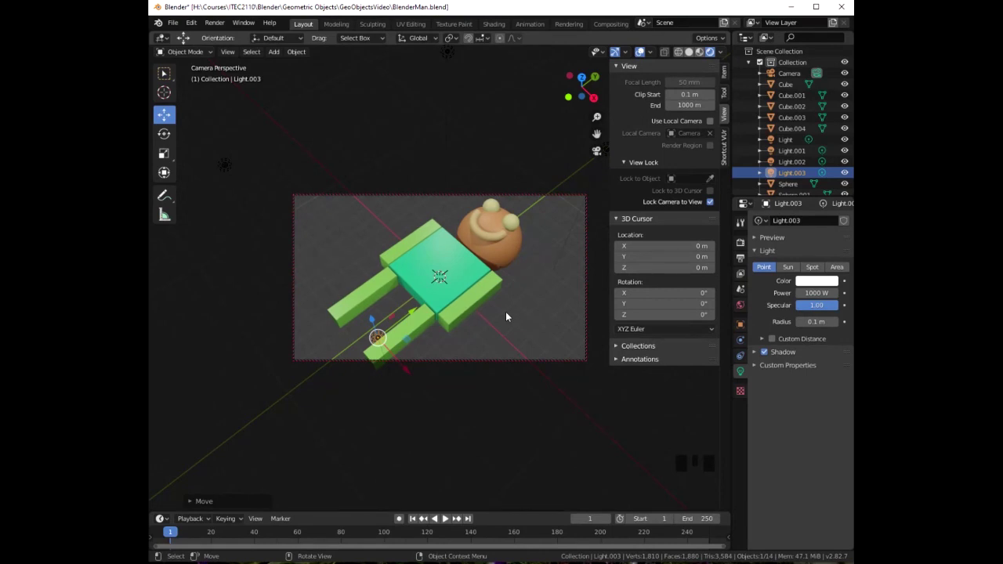
key("ctrl")
key("ctrl+s")
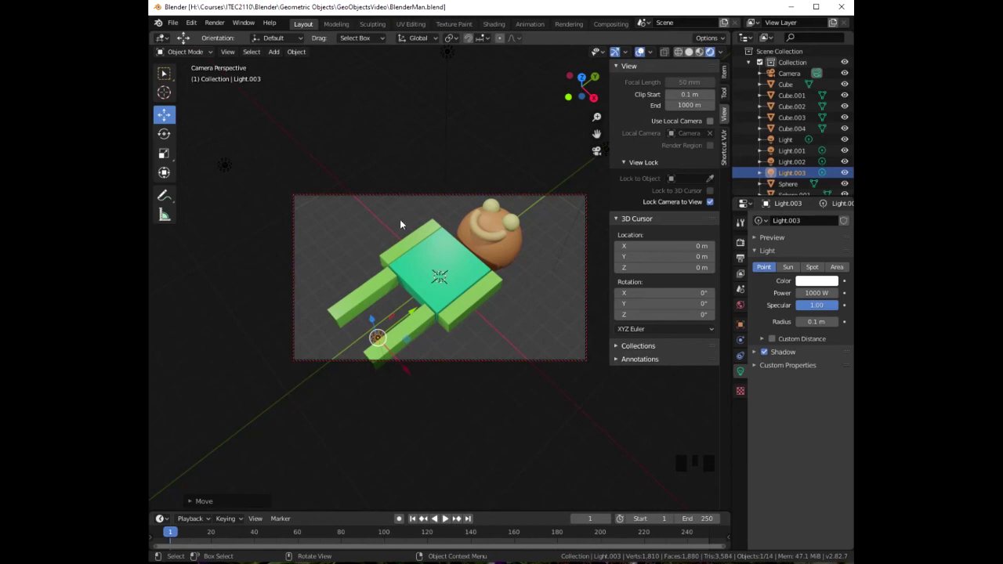
- Render the scene as a still image and start saving the render result
left_click(214, 22)
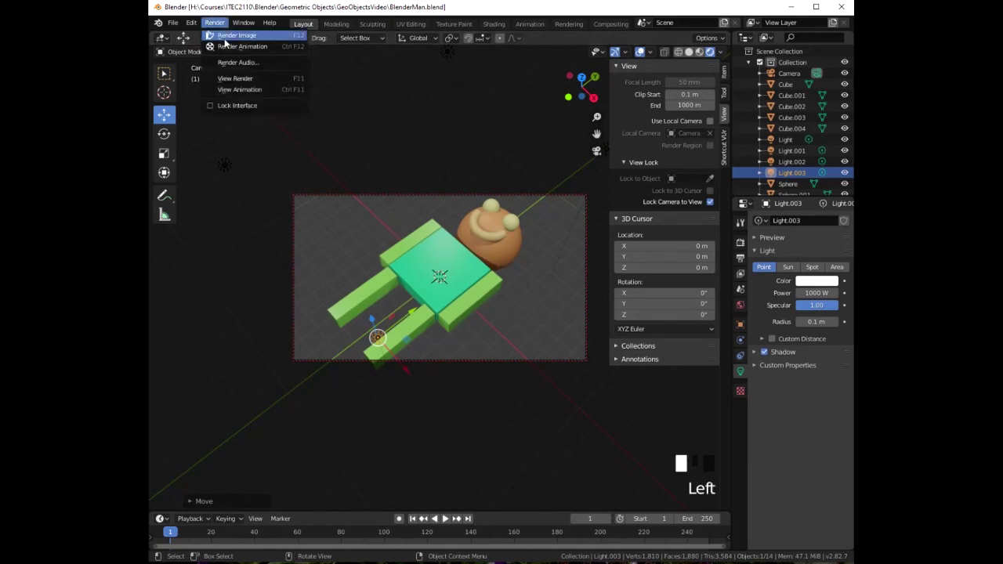
left_click(224, 43)
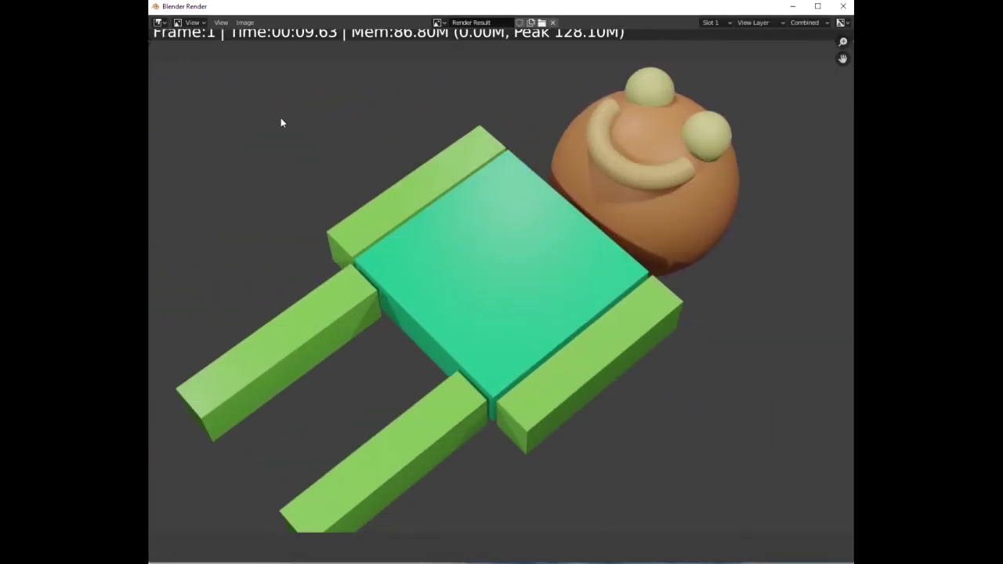
left_click(245, 23)
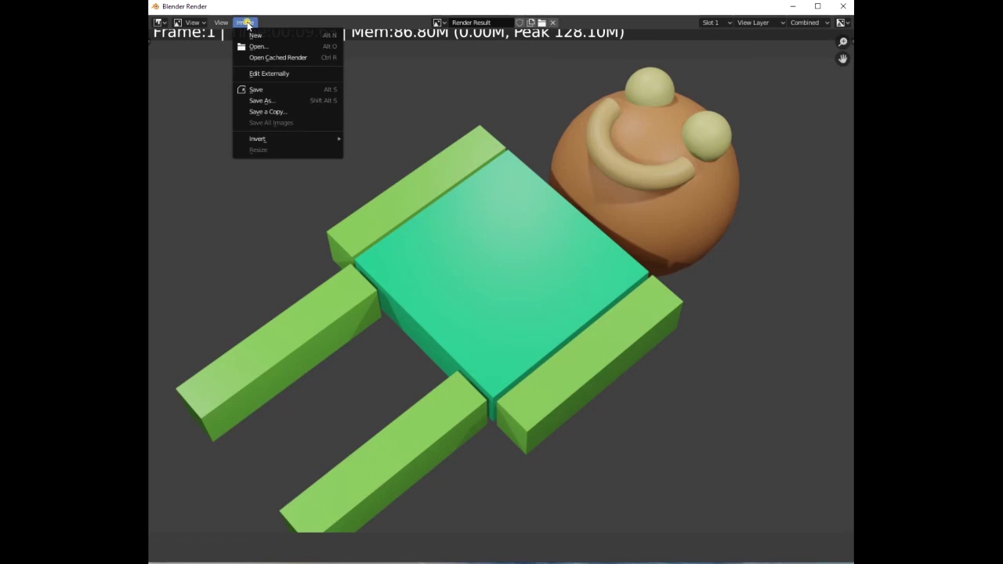